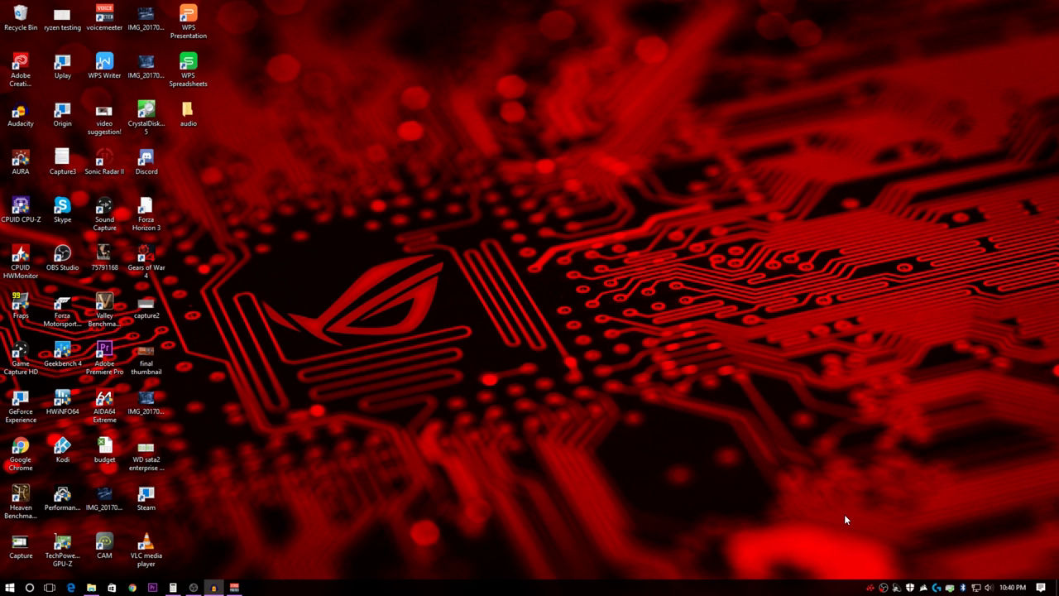
Step: Open the Global WattMan page in AMD Radeon Settings and accept the overclocking warning
click(871, 588)
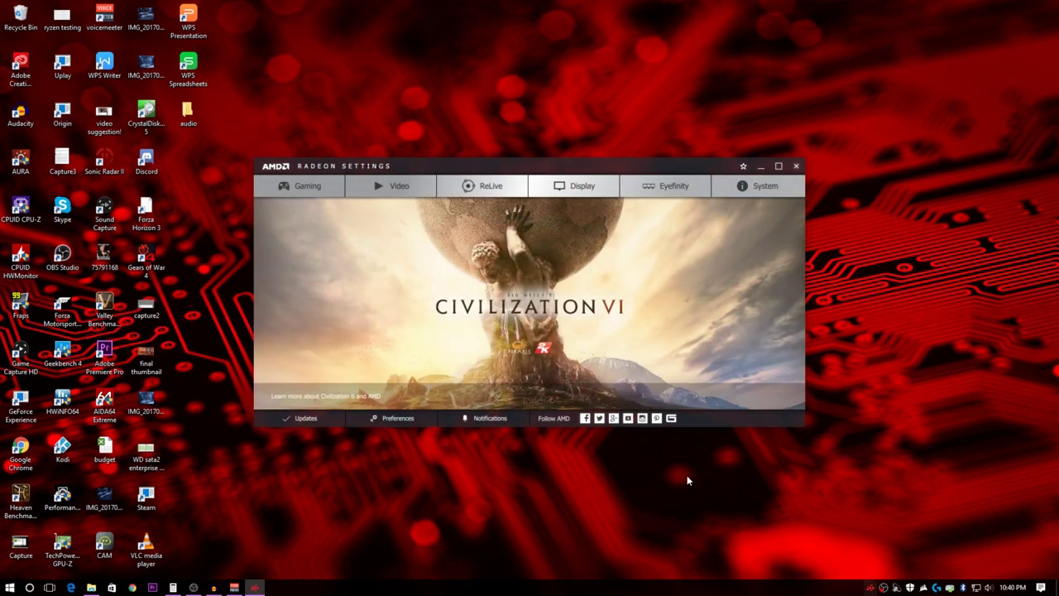
click(284, 189)
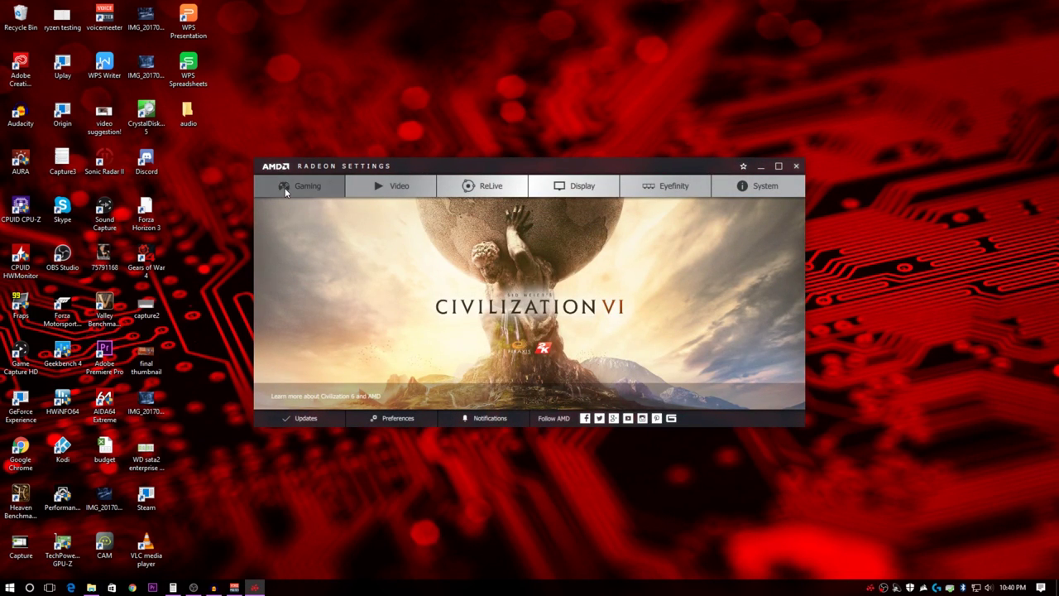
click(308, 216)
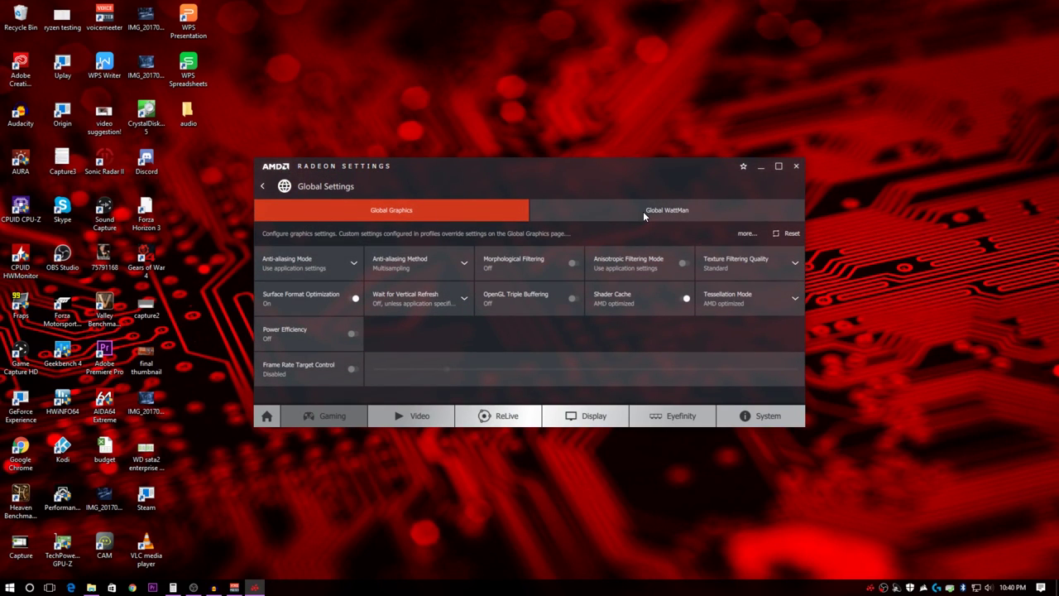
click(643, 211)
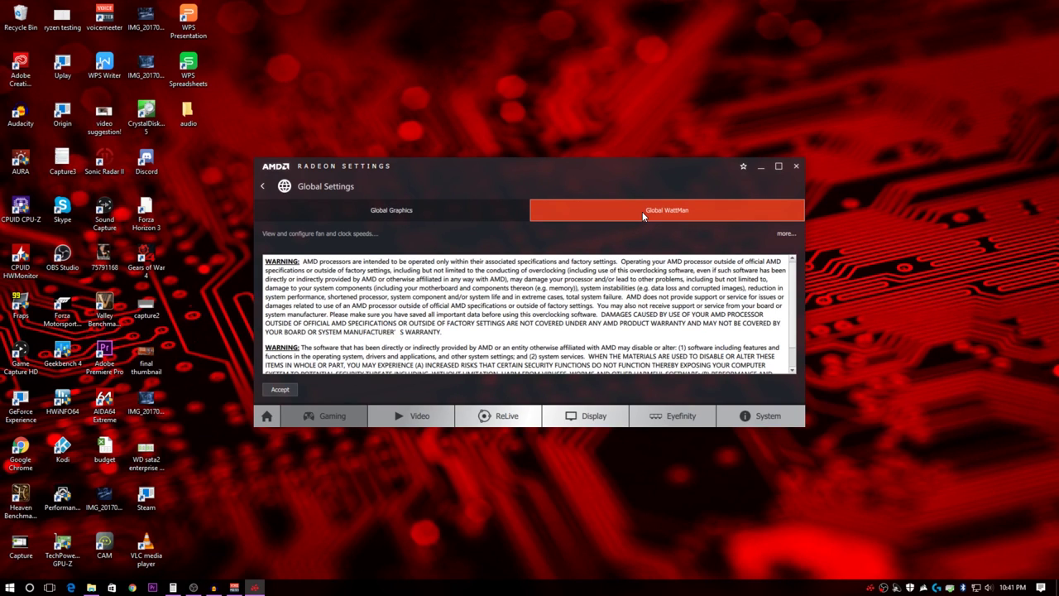
click(278, 389)
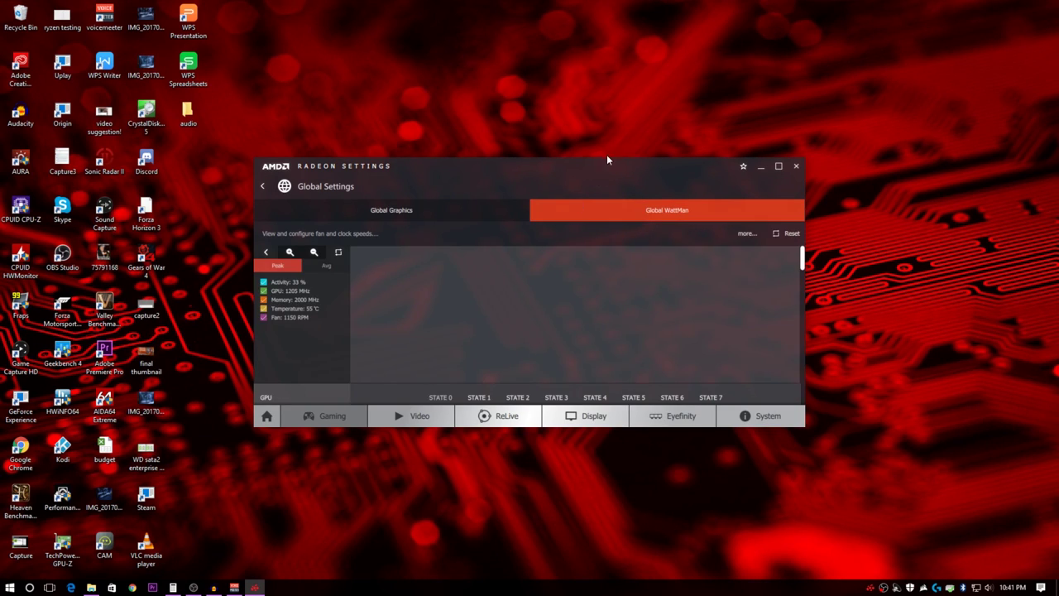
Step: Enlarge the Radeon Settings window and review the WattMan graph plus the GPU, memory, fan and temperature controls
drag(606, 157, 604, 0)
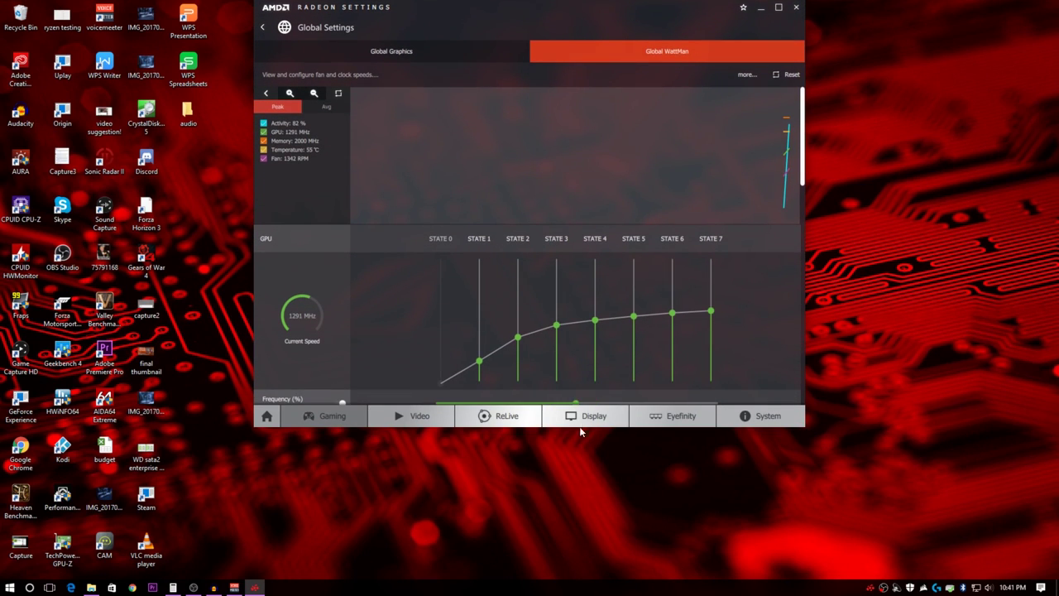
drag(580, 427, 587, 576)
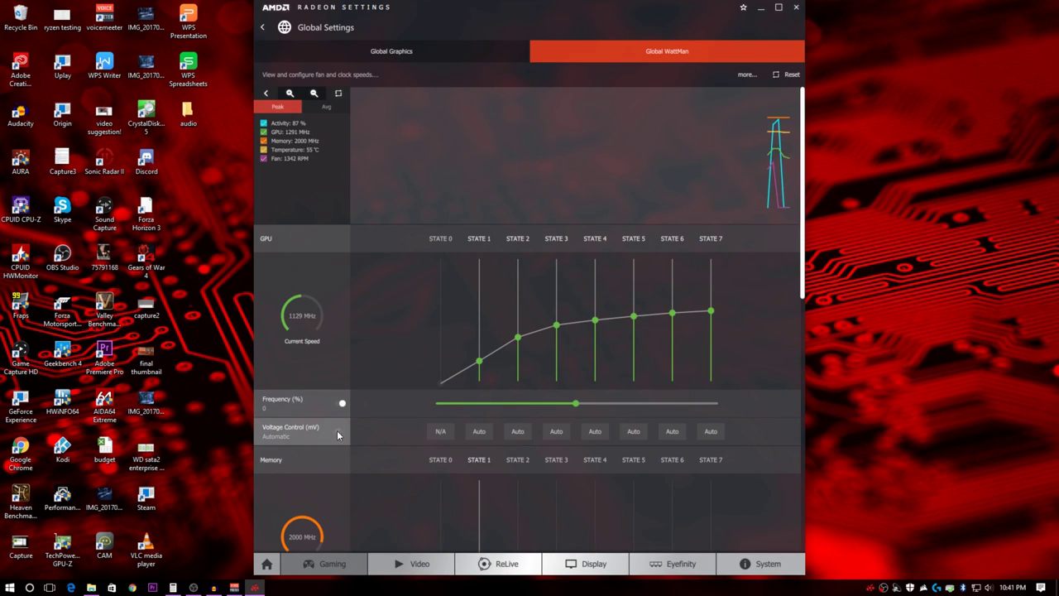
scroll(452, 438, down, 3)
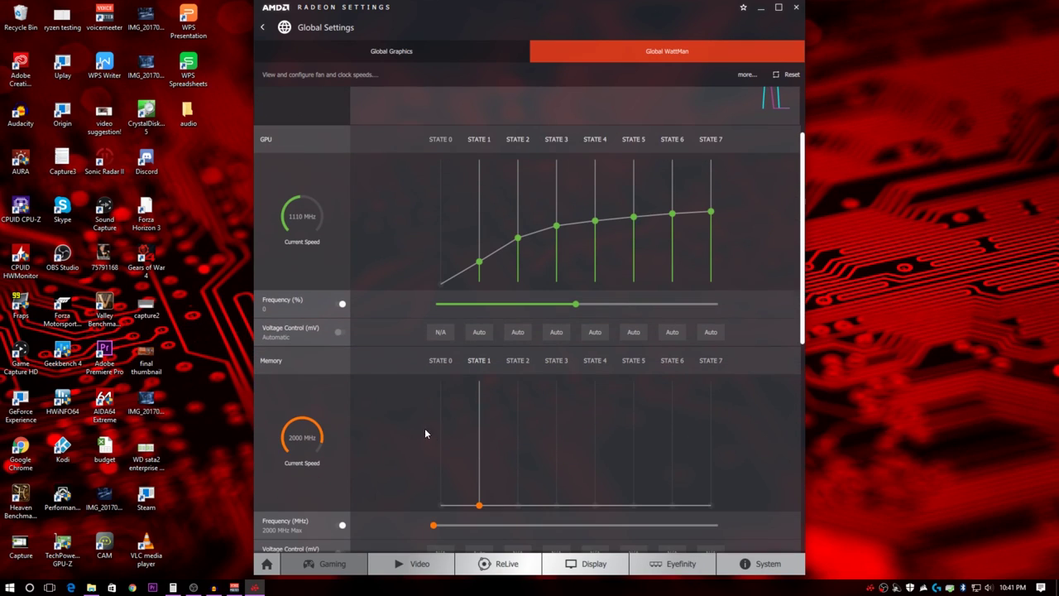
scroll(505, 447, down, 2)
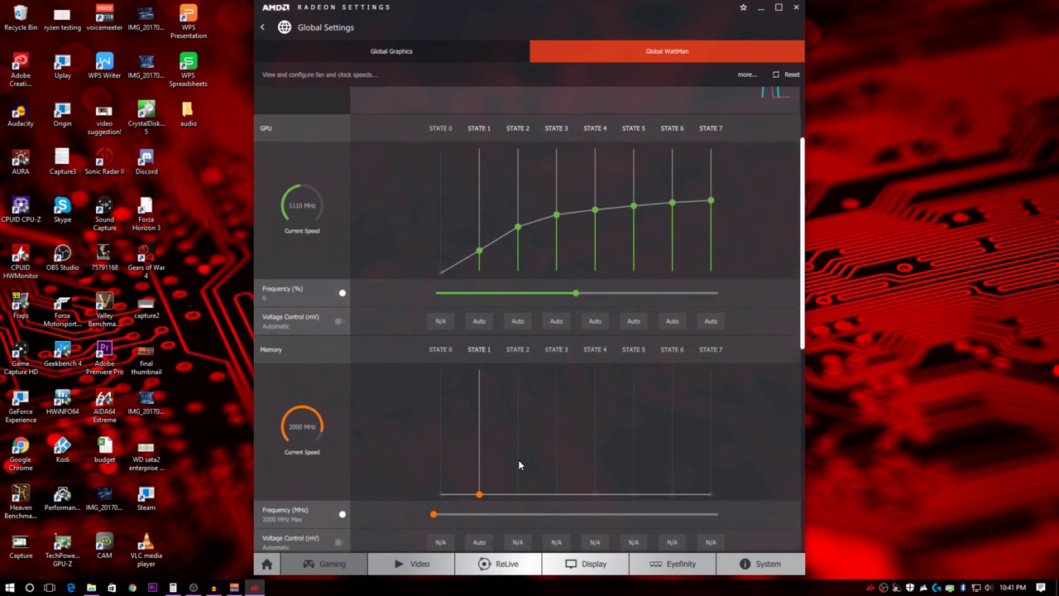
scroll(408, 503, down, 1)
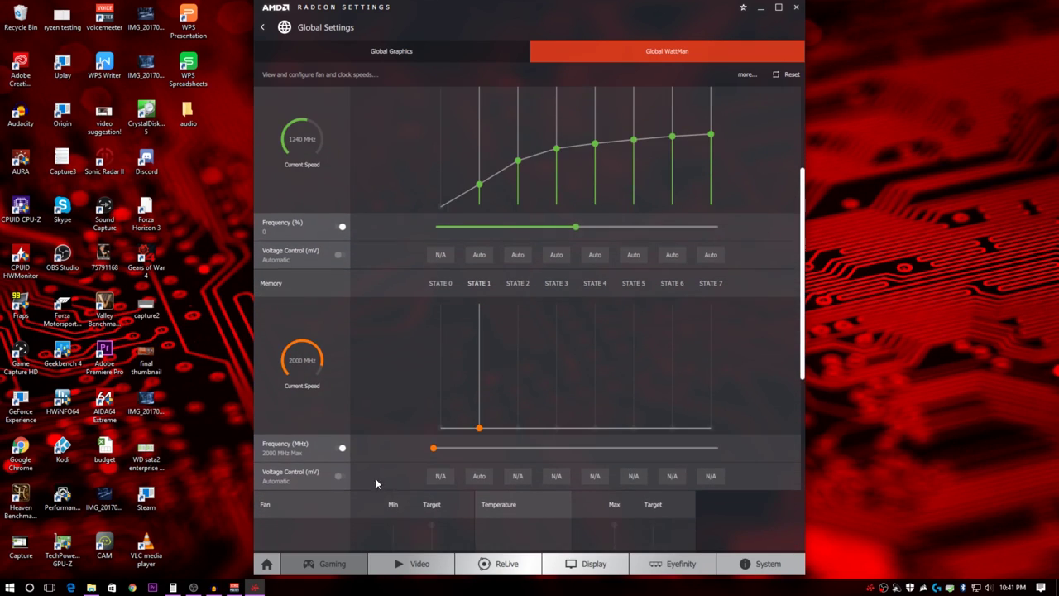
scroll(539, 477, down, 6)
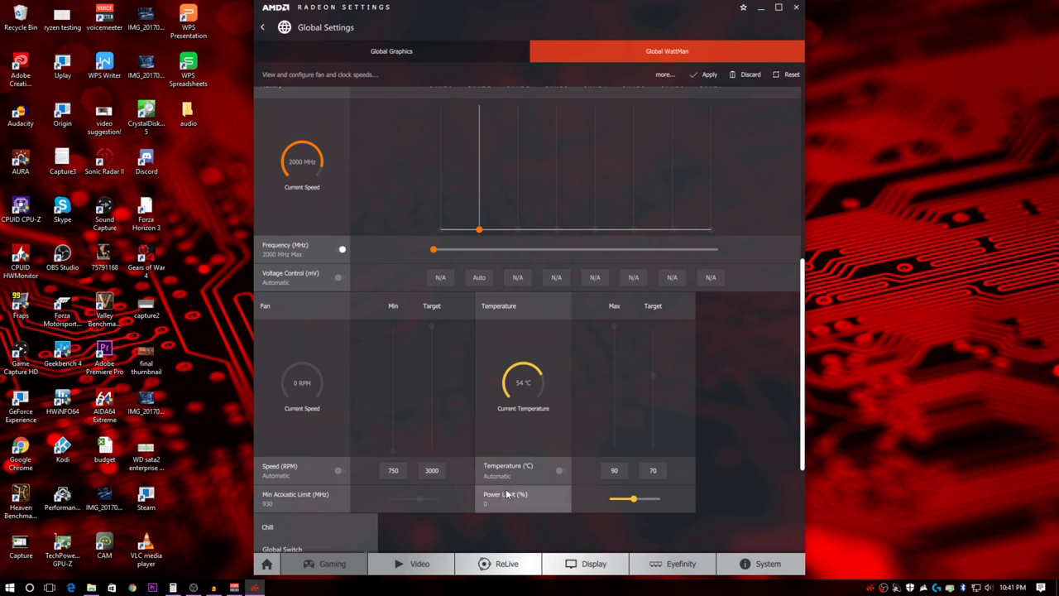
scroll(370, 430, down, 1)
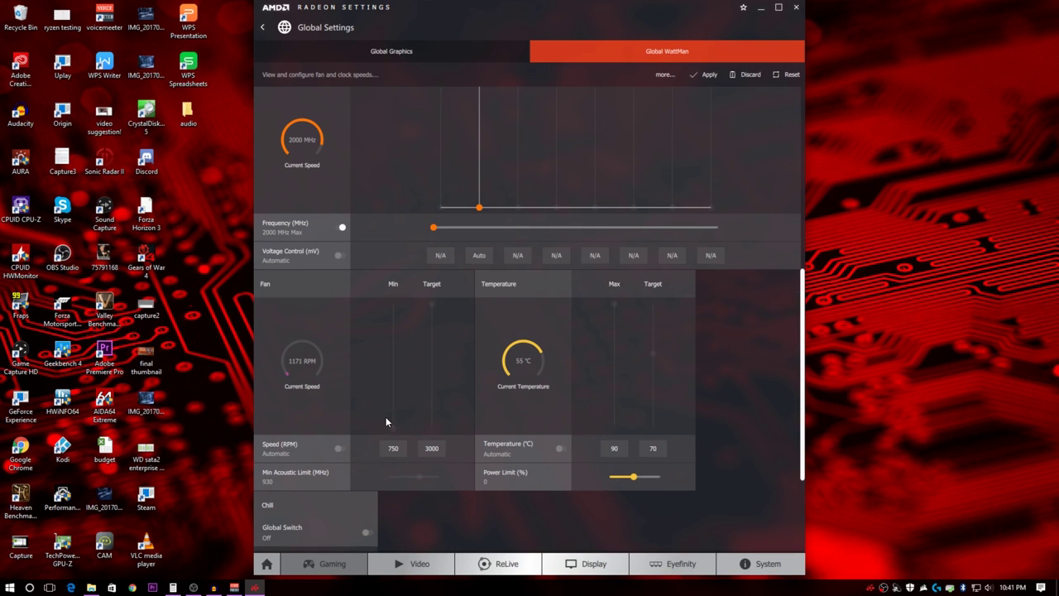
scroll(385, 416, up, 5)
scroll(388, 410, up, 5)
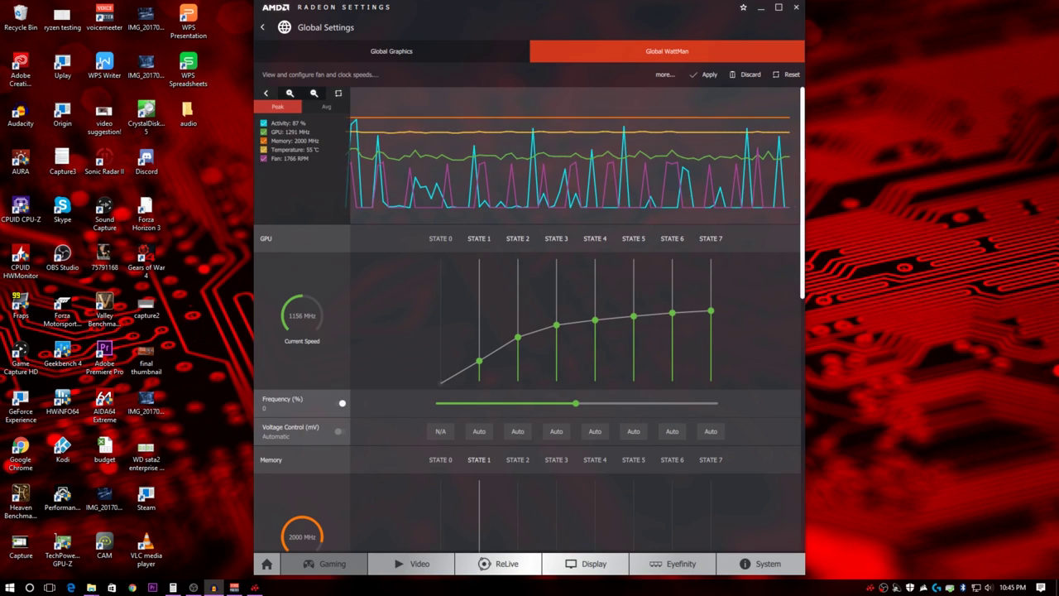
mouse_move(556, 116)
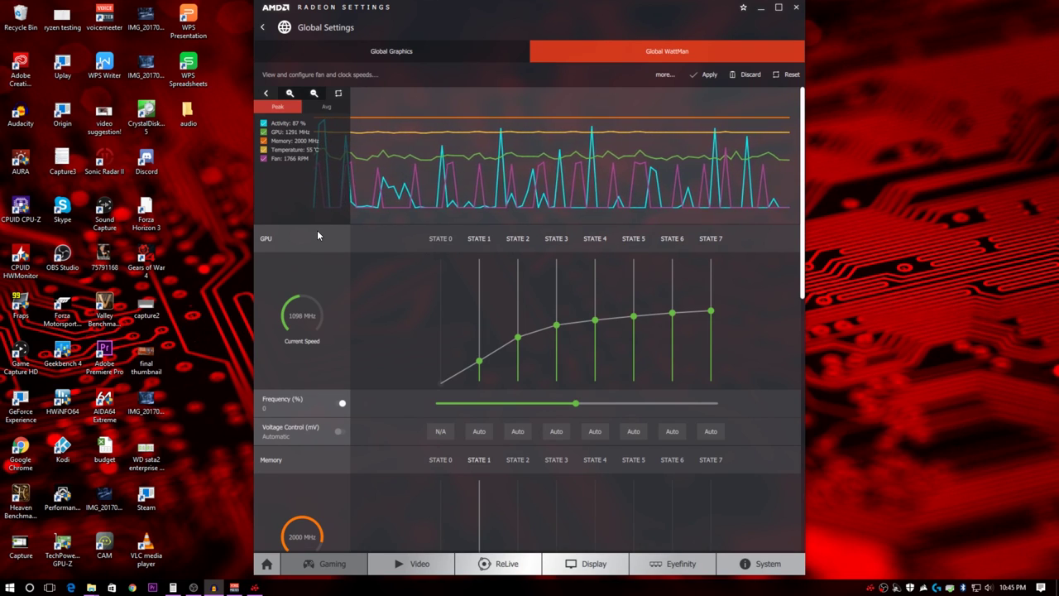
Step: Switch to Unigine Valley Benchmark, run it with its preset options and start a benchmark pass
double_click(115, 313)
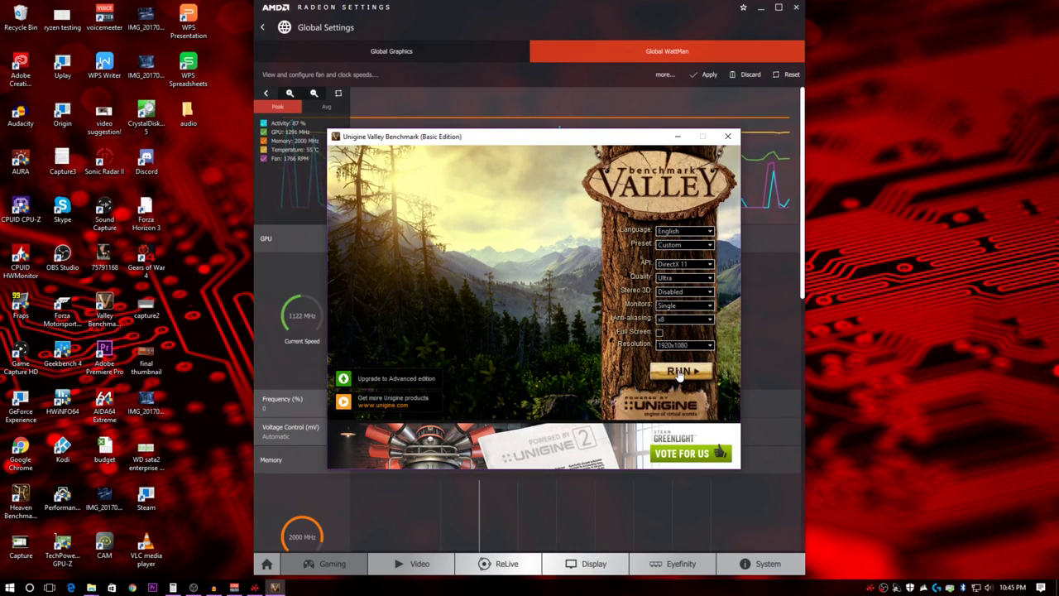
click(679, 374)
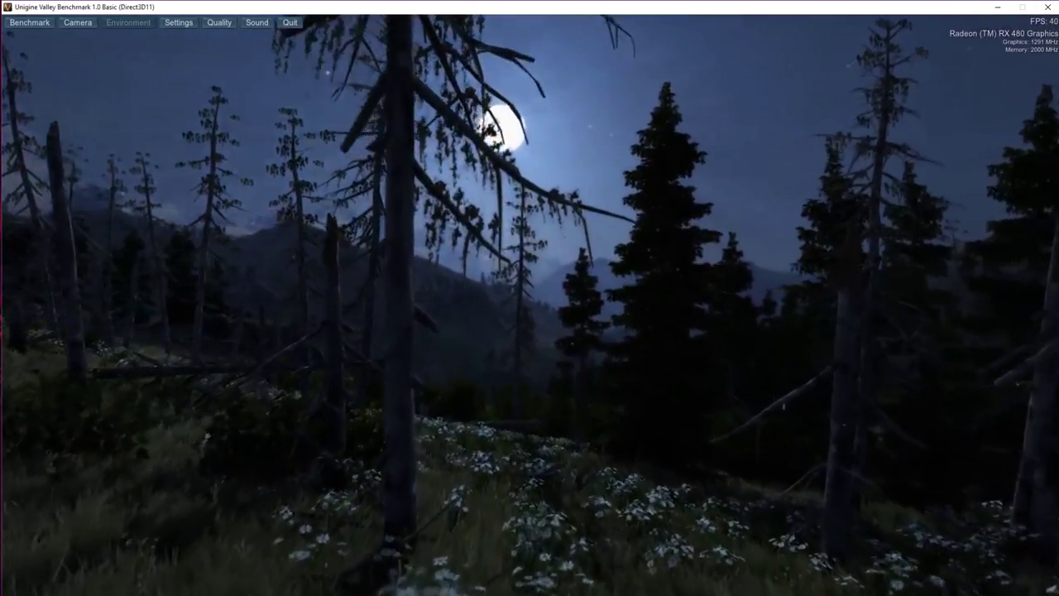
key(F9)
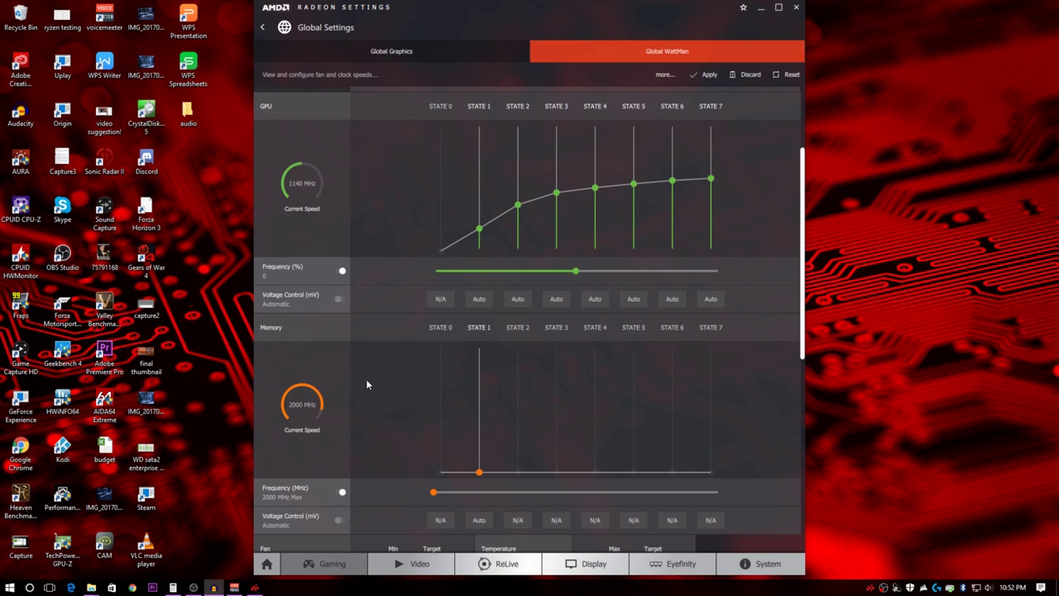
Step: Set the fan speed to manual with a 2313 RPM minimum and raise the minimum acoustic limit to 1291 MHz
scroll(650, 333, down, 5)
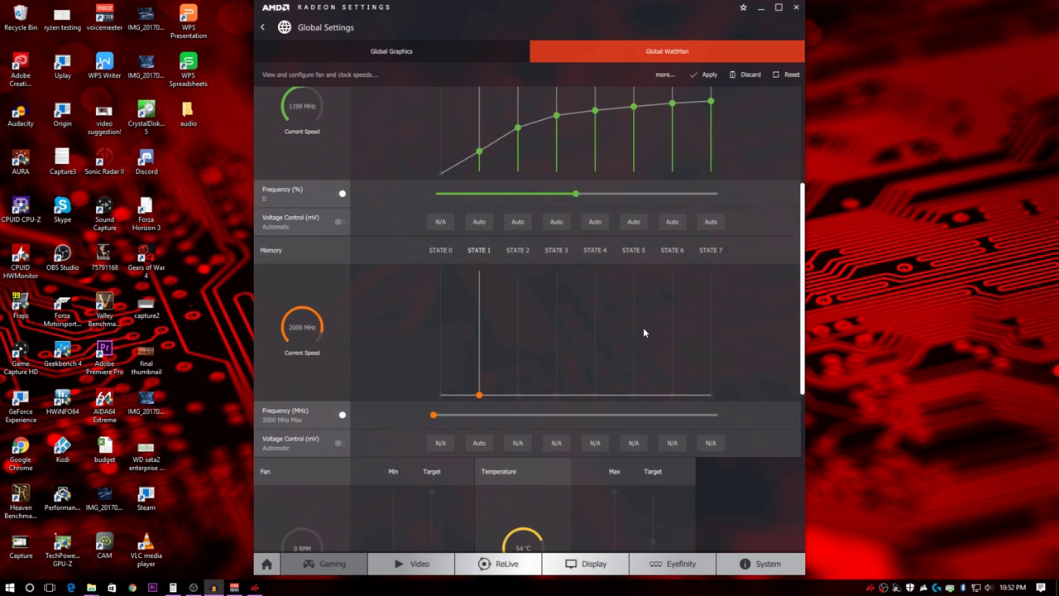
scroll(638, 331, down, 1)
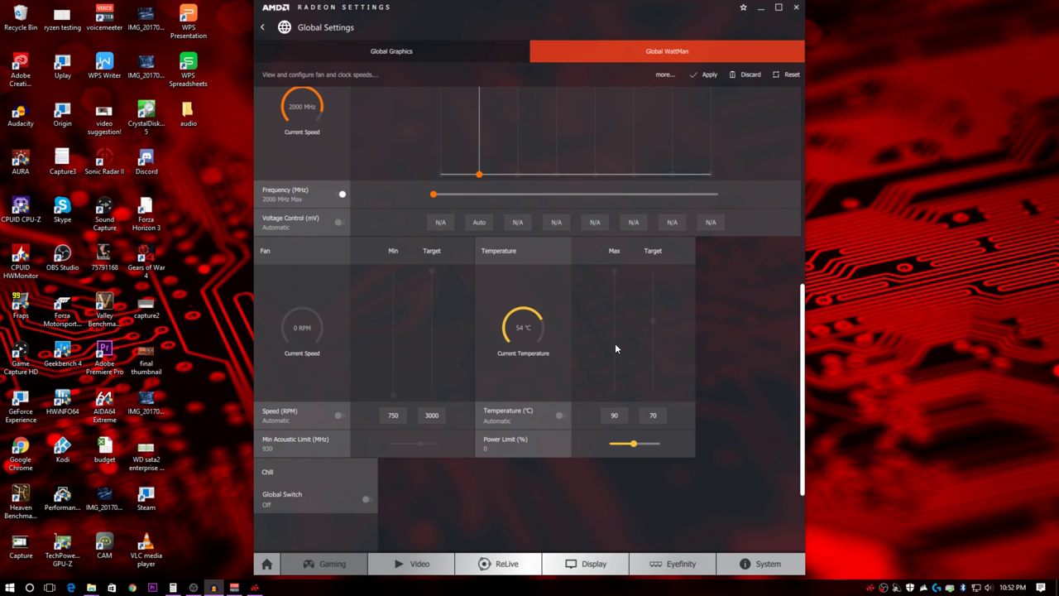
click(340, 414)
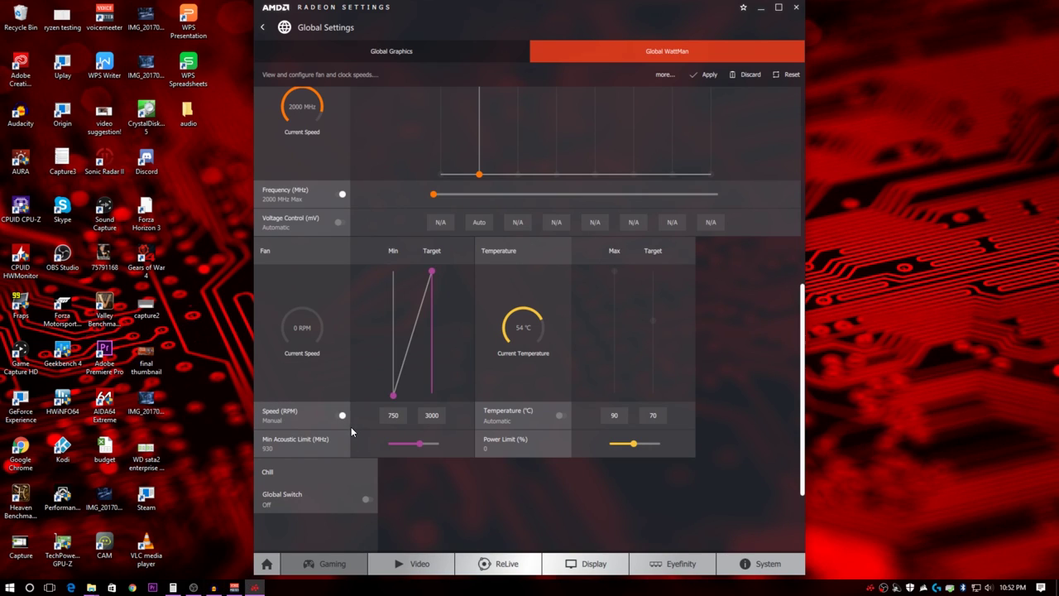
drag(393, 395, 393, 310)
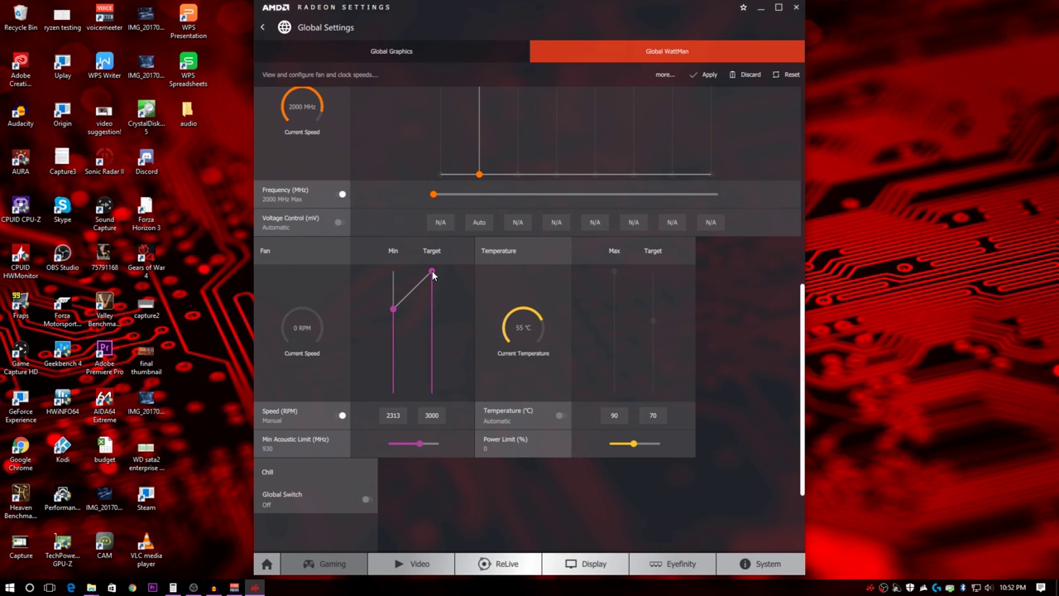
drag(435, 448, 454, 450)
Step: Set temperature control to manual with a 40 °C target, raise the power limit to its maximum, and apply the changes
click(561, 415)
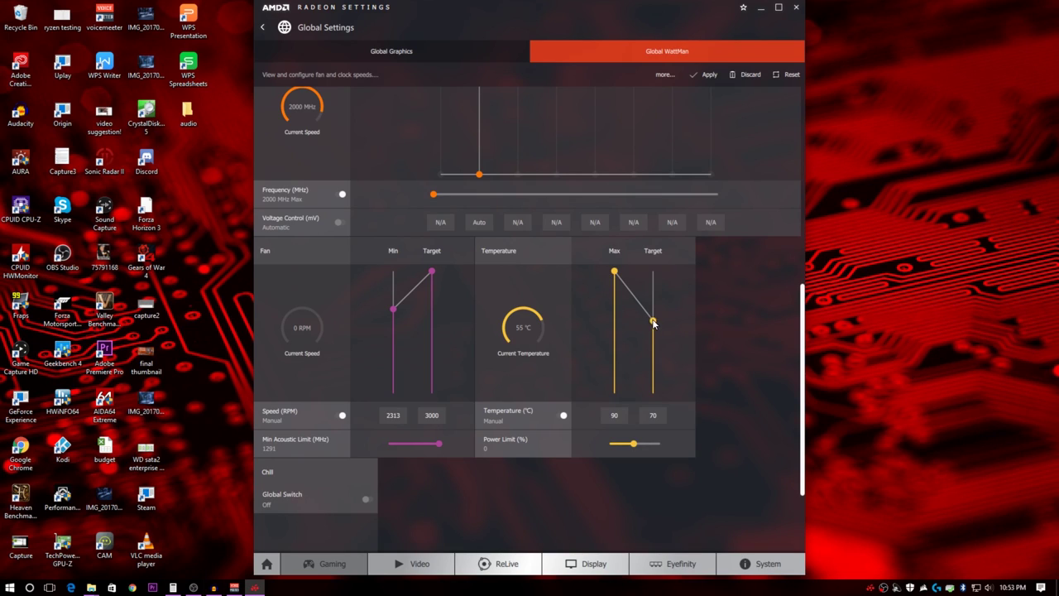
drag(654, 323, 656, 419)
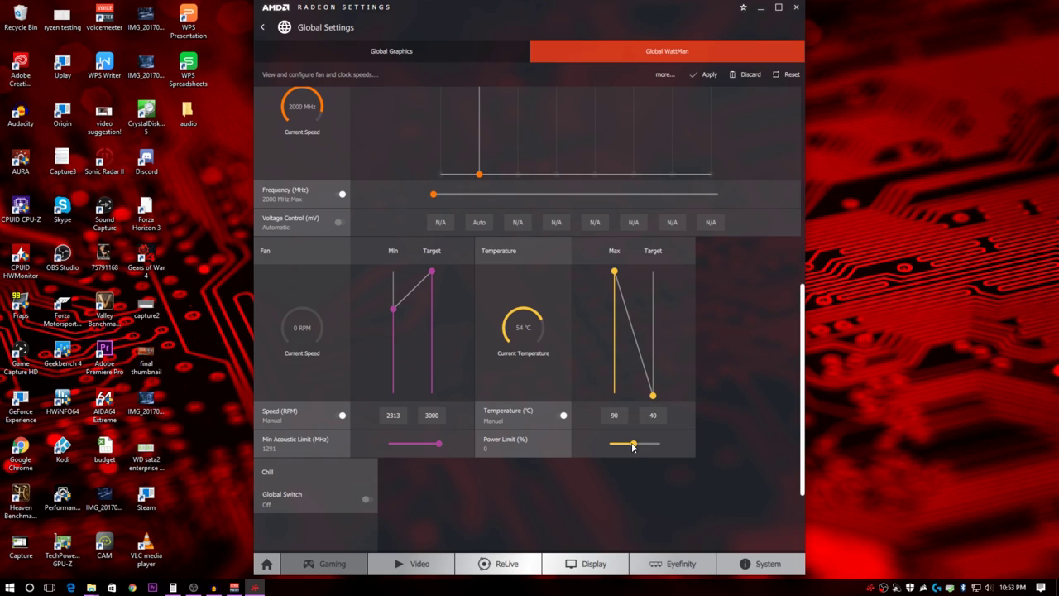
drag(634, 444, 679, 449)
click(712, 75)
Step: Switch GPU voltage control to manual and set the voltages of states 1, 2 and 3 to 1150 mV
scroll(692, 330, up, 4)
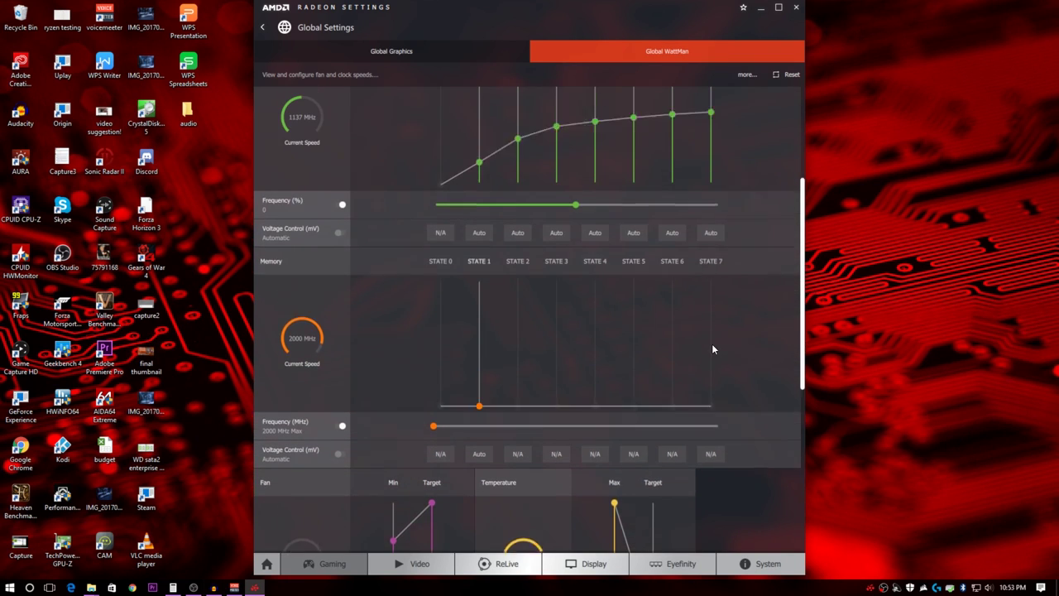
scroll(708, 351, up, 2)
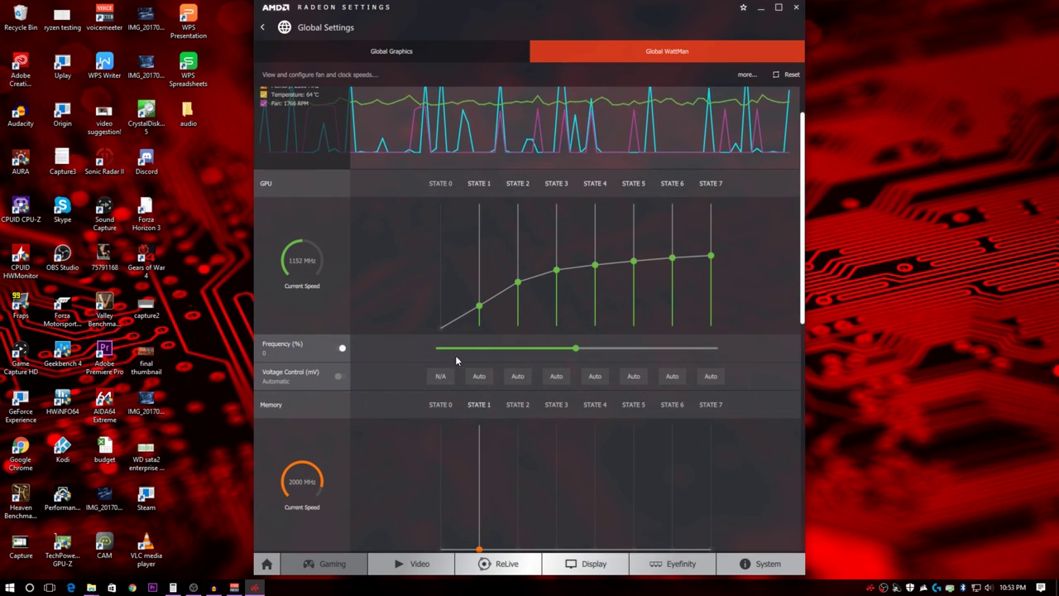
click(341, 379)
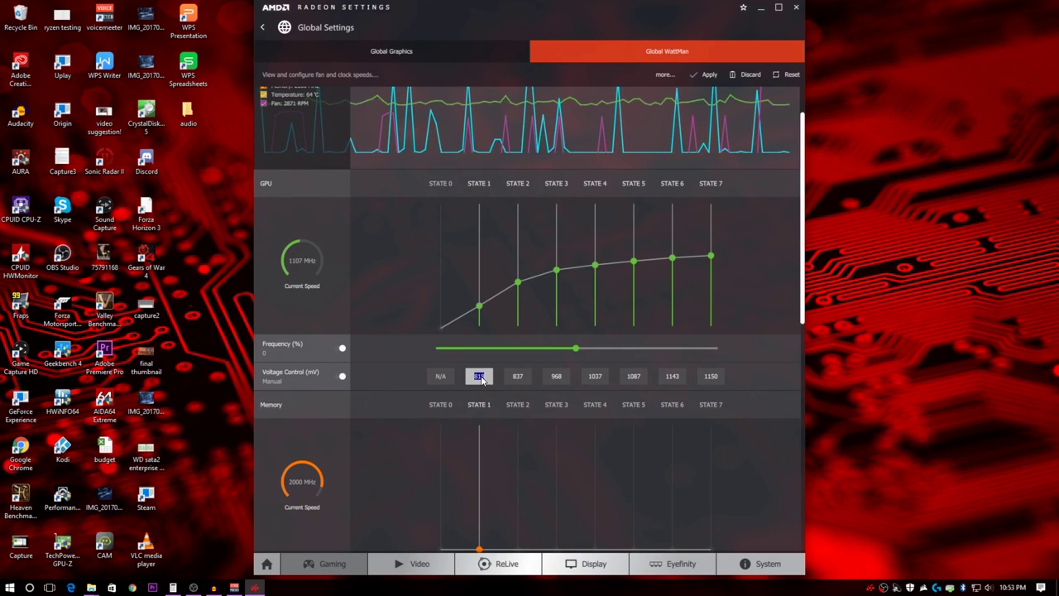
text(0)
key(Return)
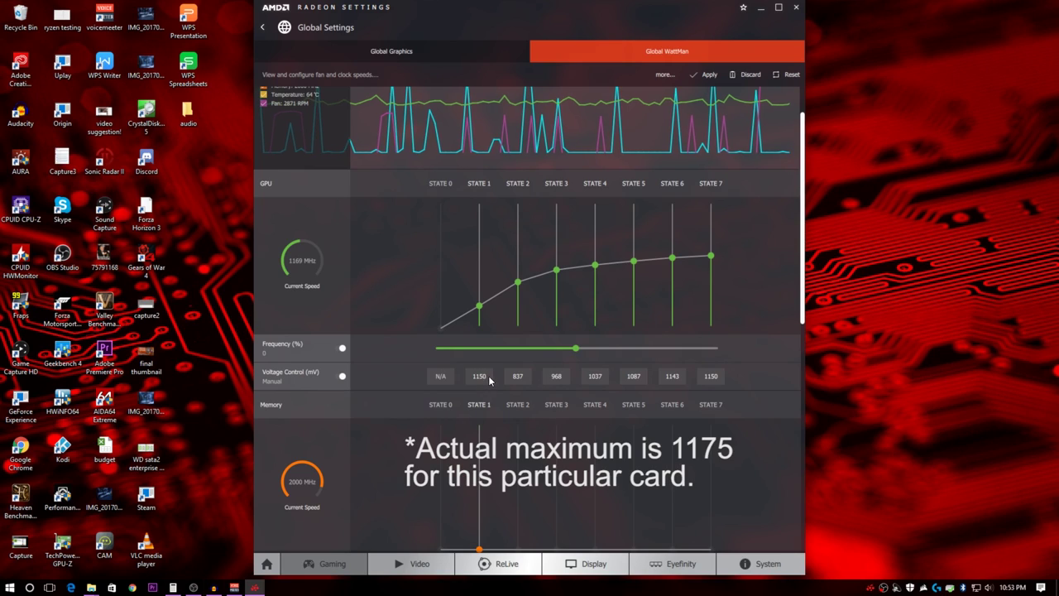
click(556, 377)
key(BackSpace)
text(1150)
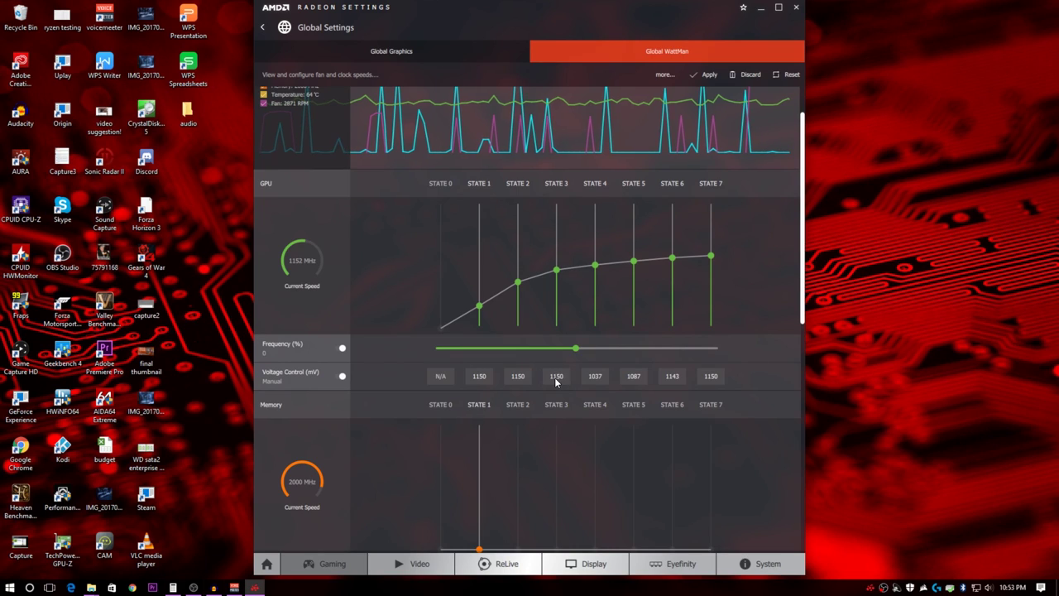
Step: Set the GPU voltages of states 4, 5 and 6 to 1150 mV
click(593, 377)
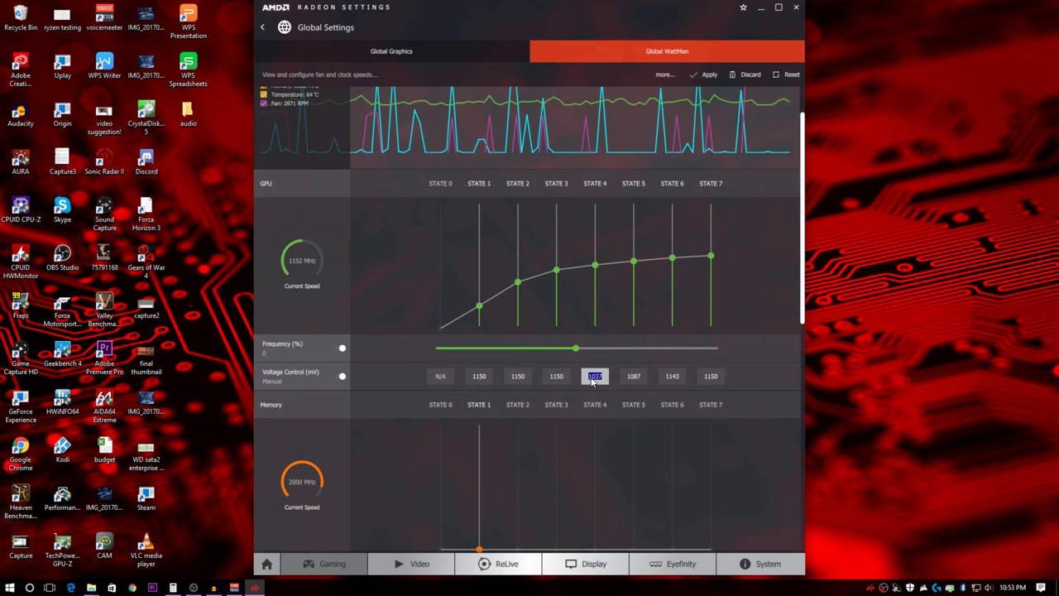
key(BackSpace)
text(1150)
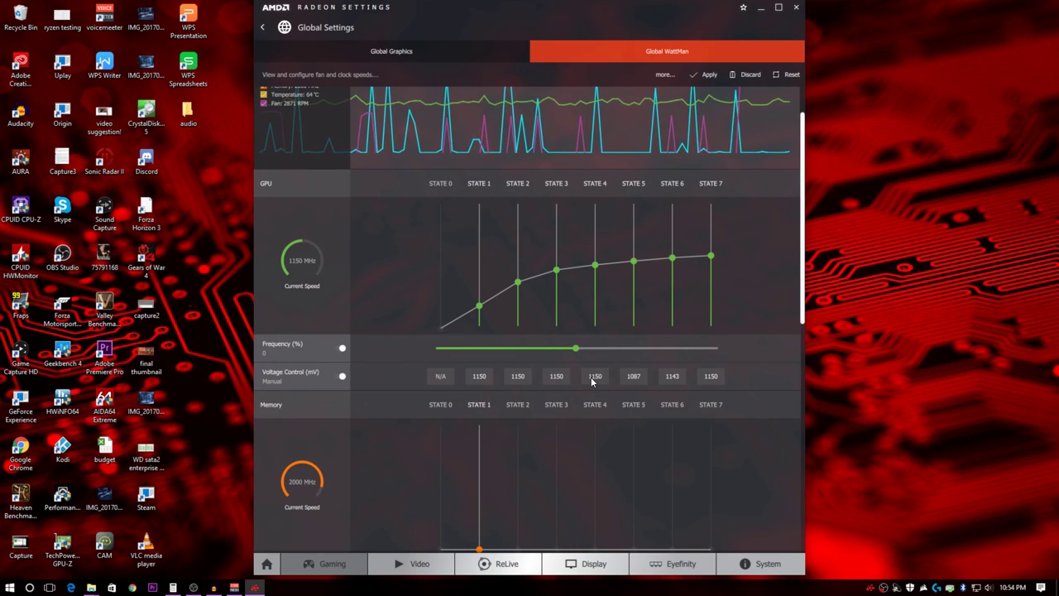
click(630, 376)
click(633, 376)
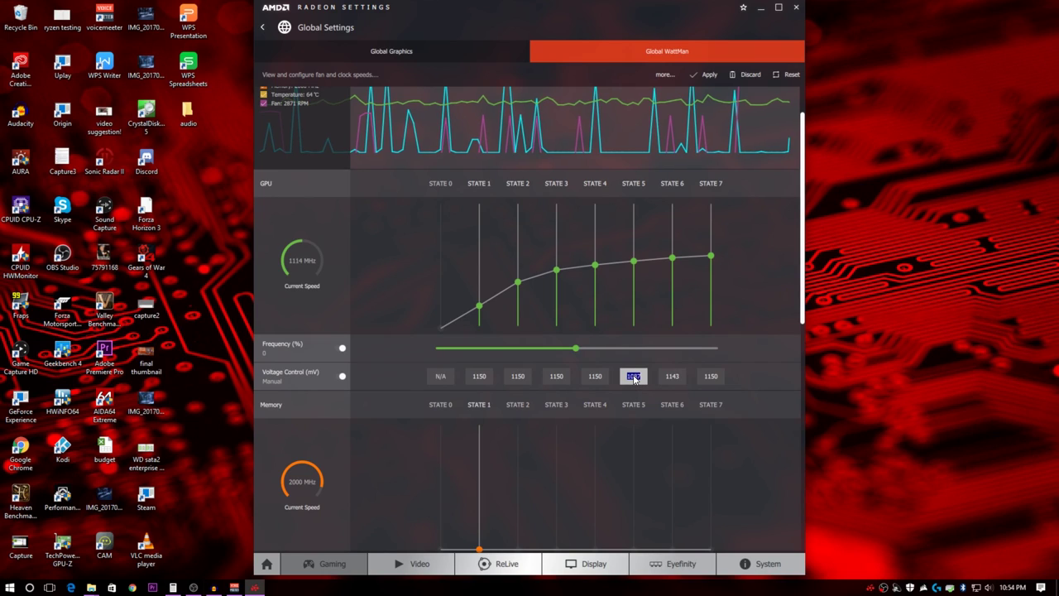
key(BackSpace)
text(1150)
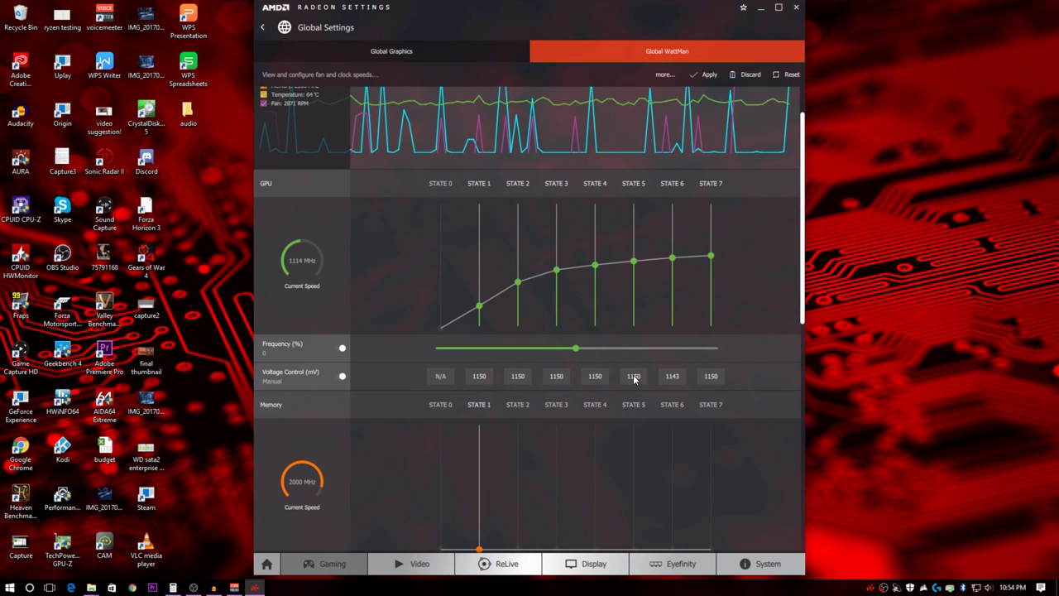
click(674, 377)
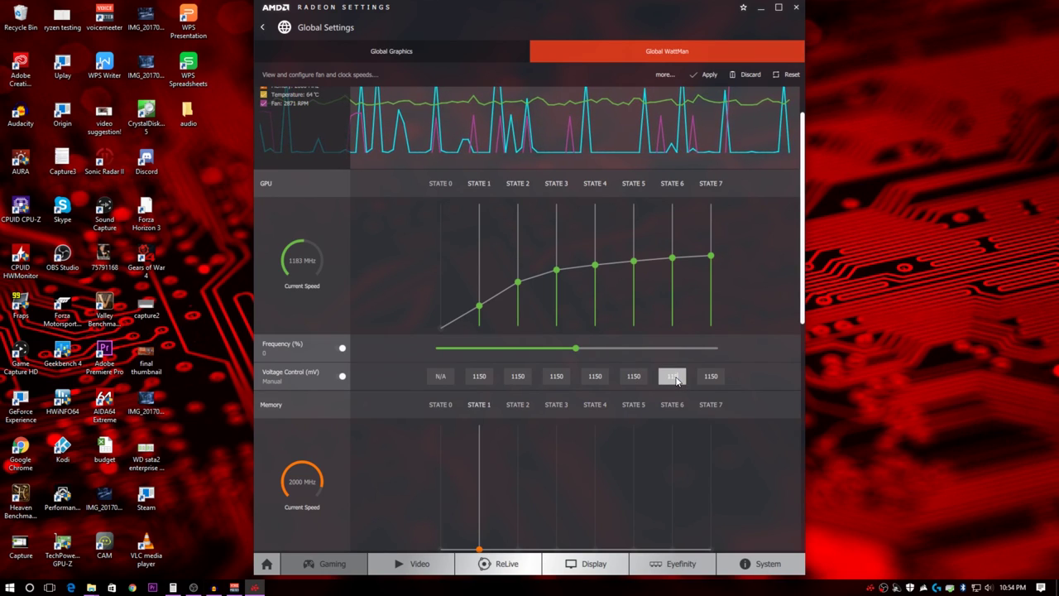
key(Return)
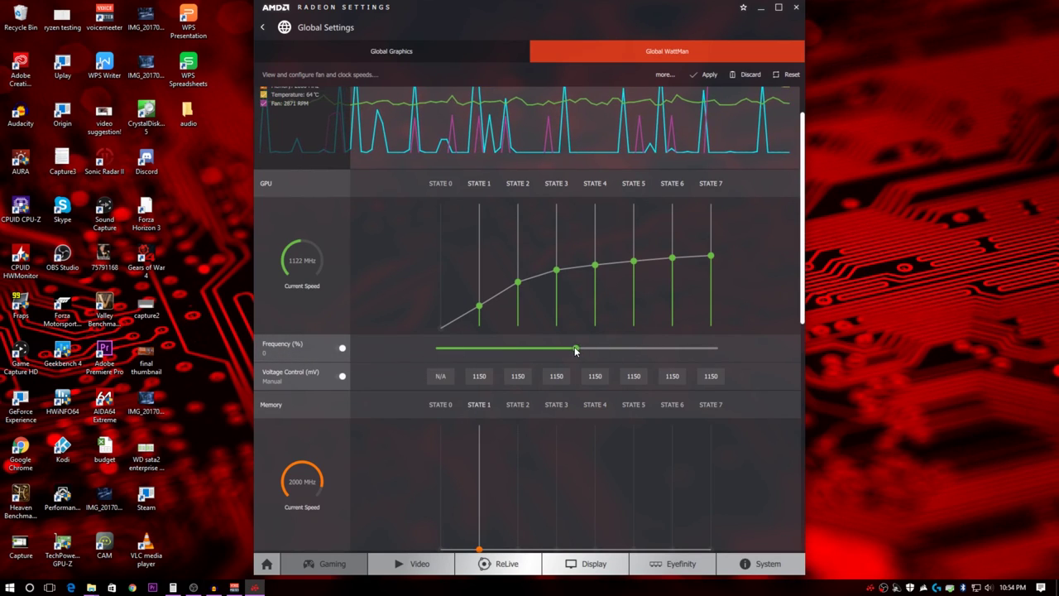
Step: Raise the GPU frequency by 3%, apply the changes, and launch the Valley Benchmark
drag(576, 351, 622, 354)
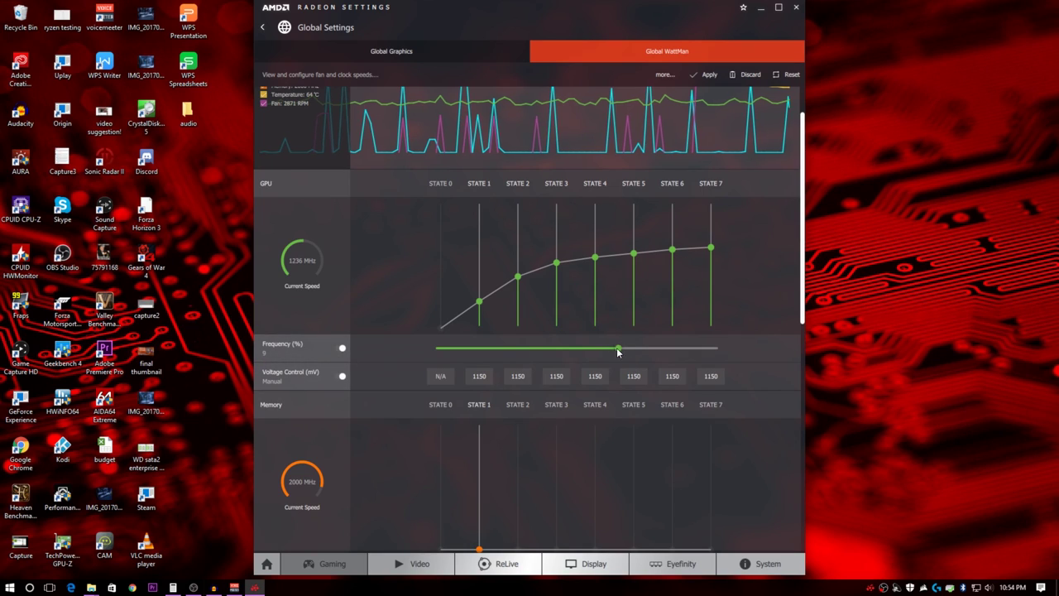
drag(618, 351, 589, 364)
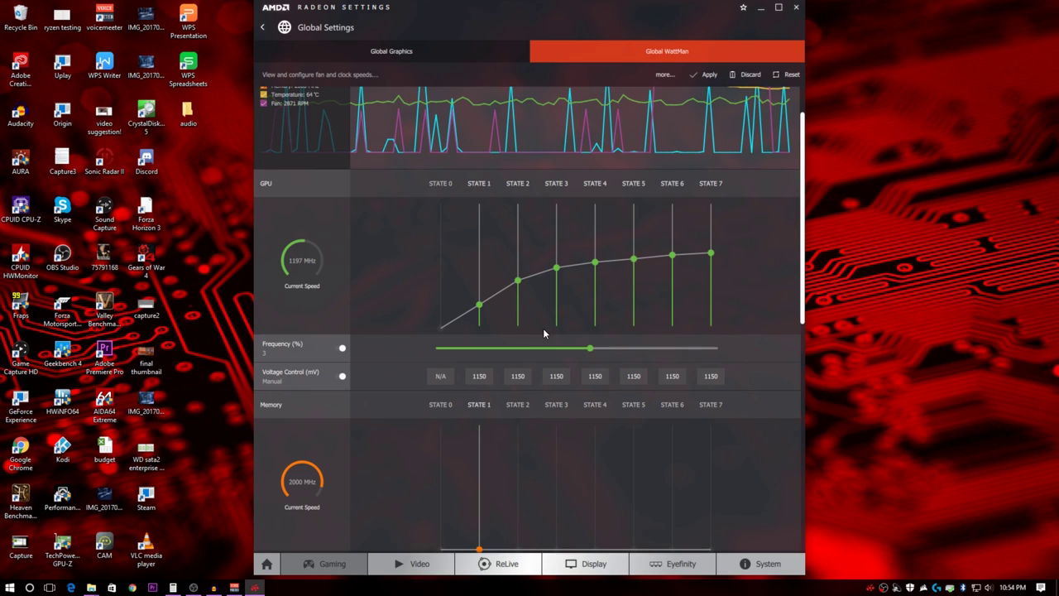
click(709, 76)
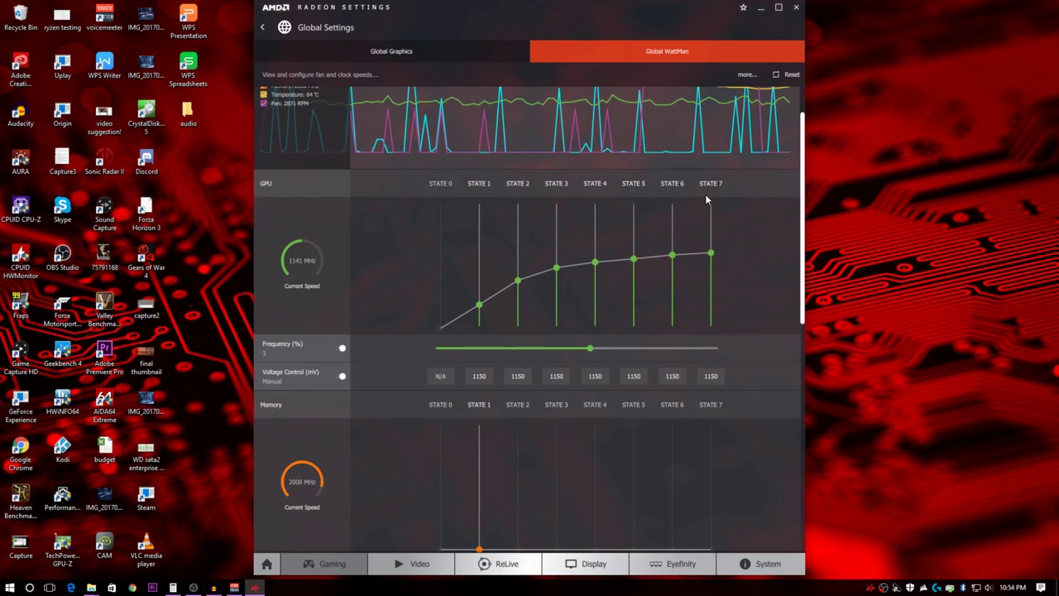
double_click(95, 308)
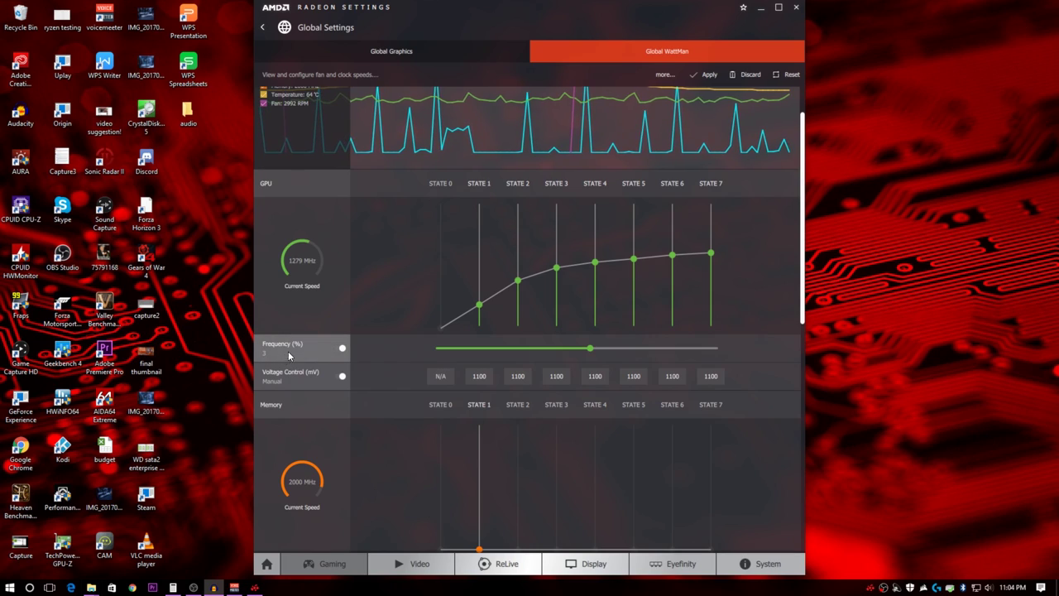
Step: Raise the GPU frequency to 4%, apply the changes, and select the Valley Benchmark shortcut
drag(591, 348, 595, 350)
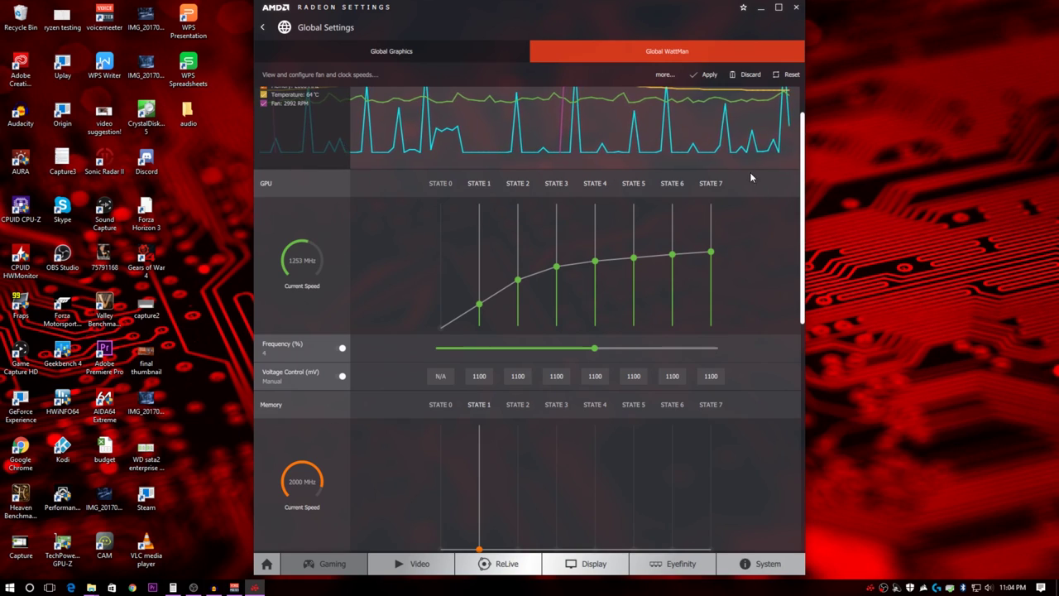
click(708, 74)
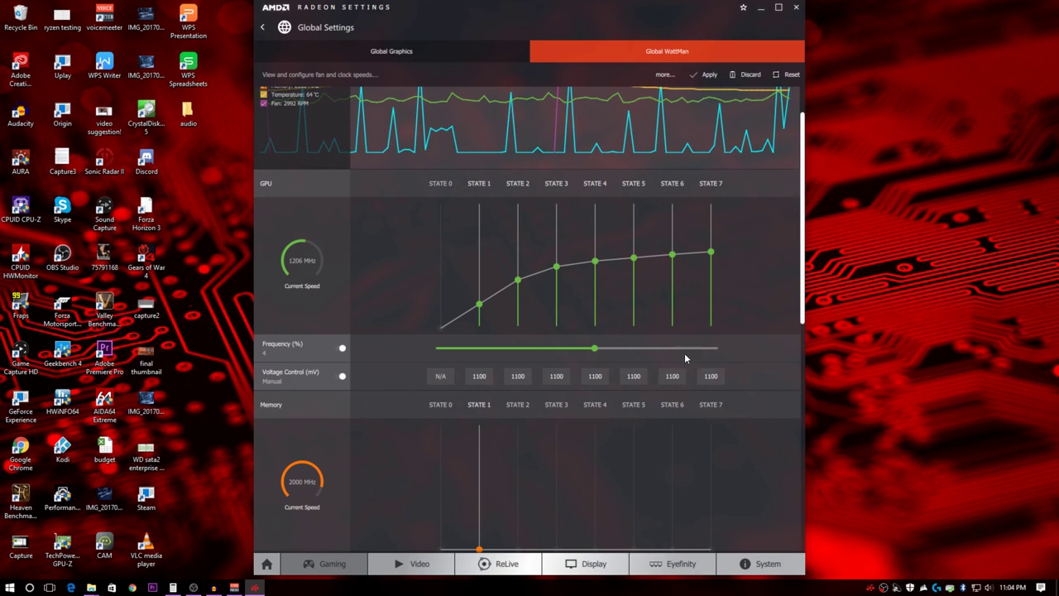
click(708, 76)
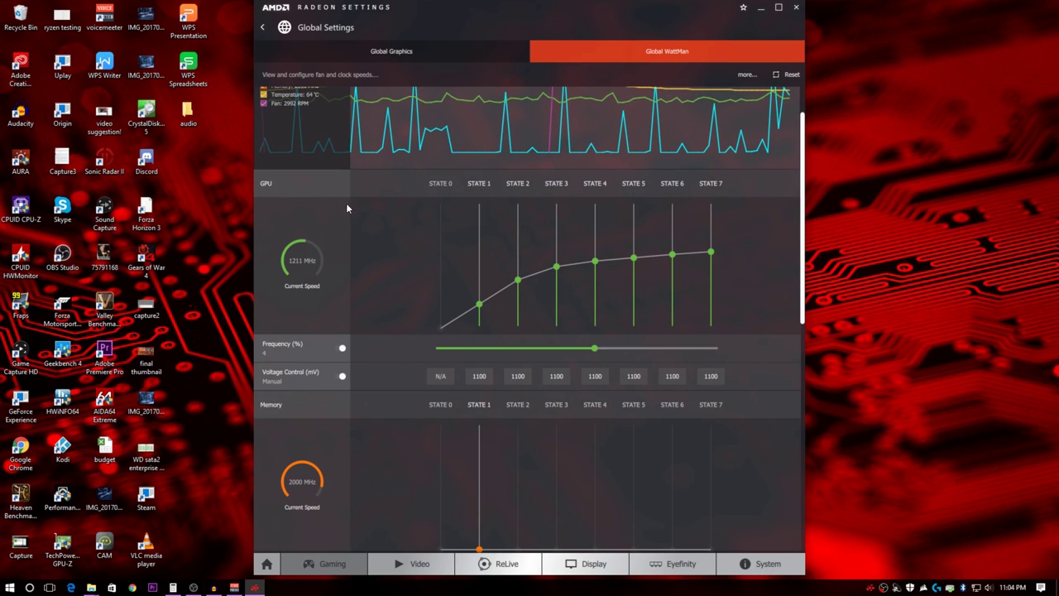
click(104, 308)
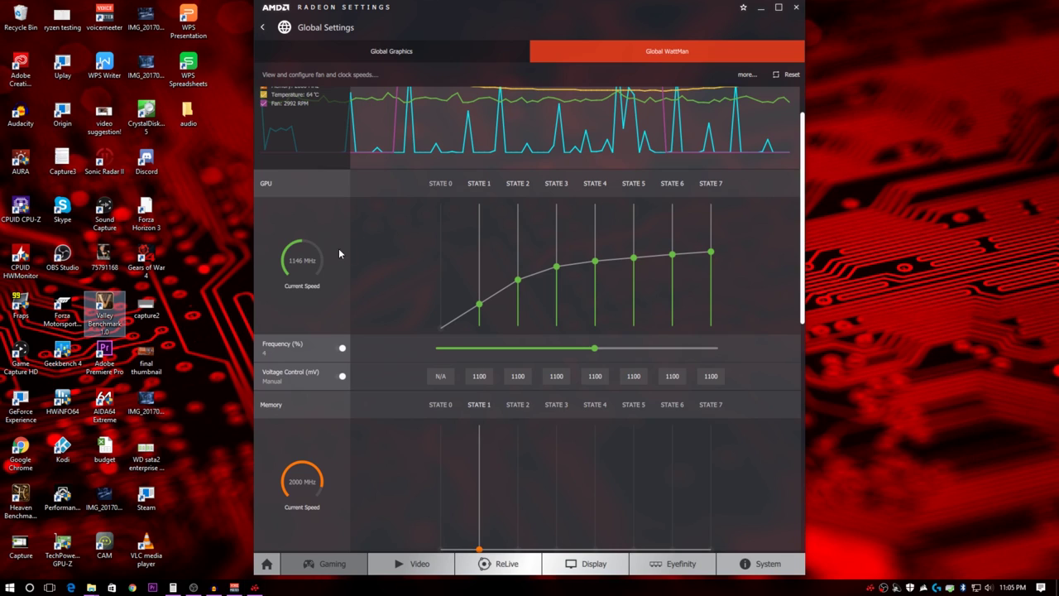
Step: Set the memory voltage of state 1 to 1150 mV and raise the maximum memory frequency to 2200 MHz
scroll(432, 331, down, 5)
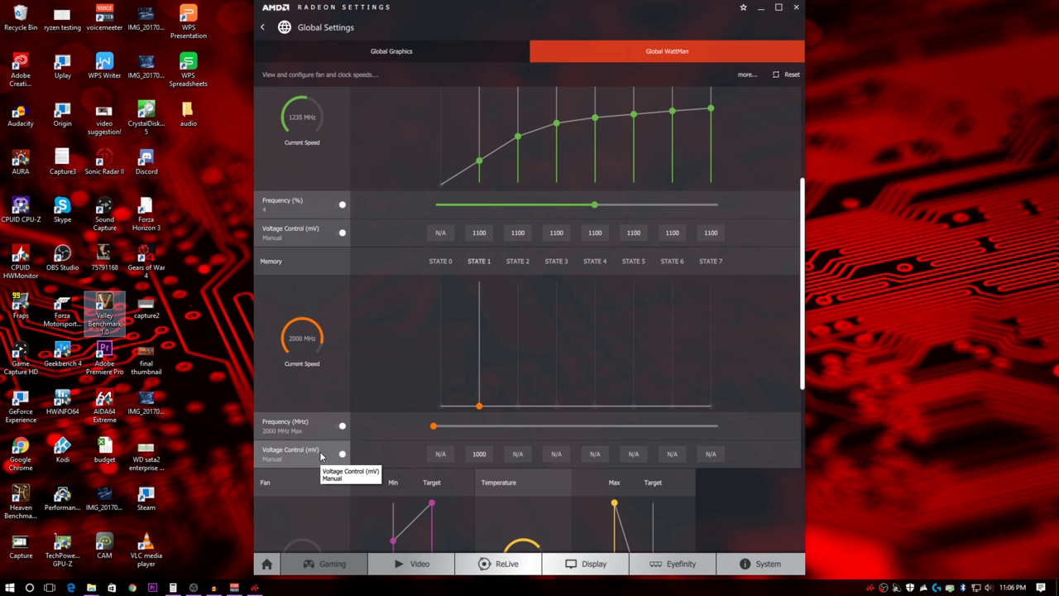
click(480, 457)
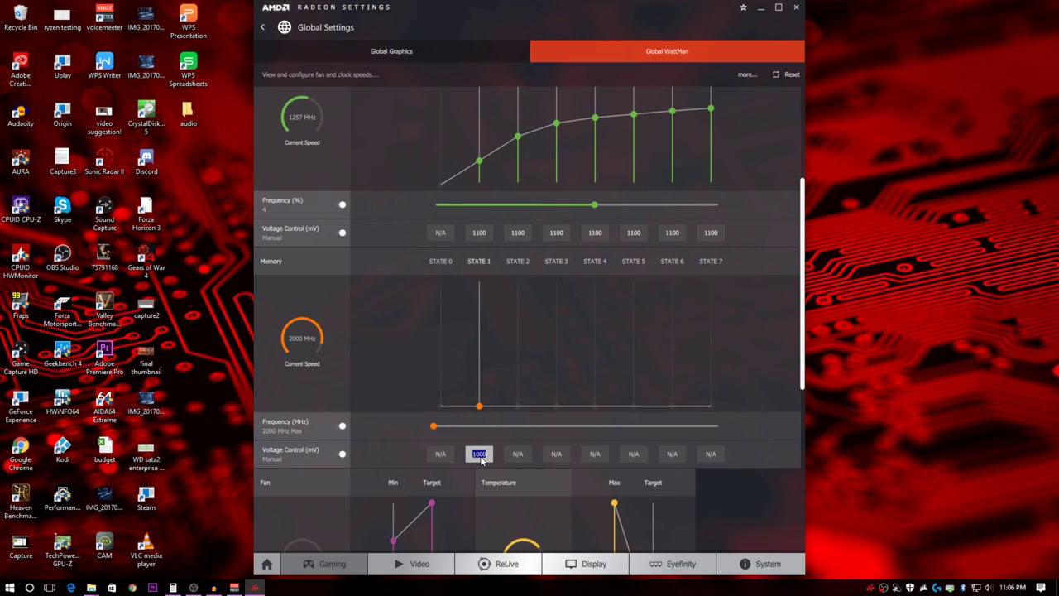
text(1150)
key(Return)
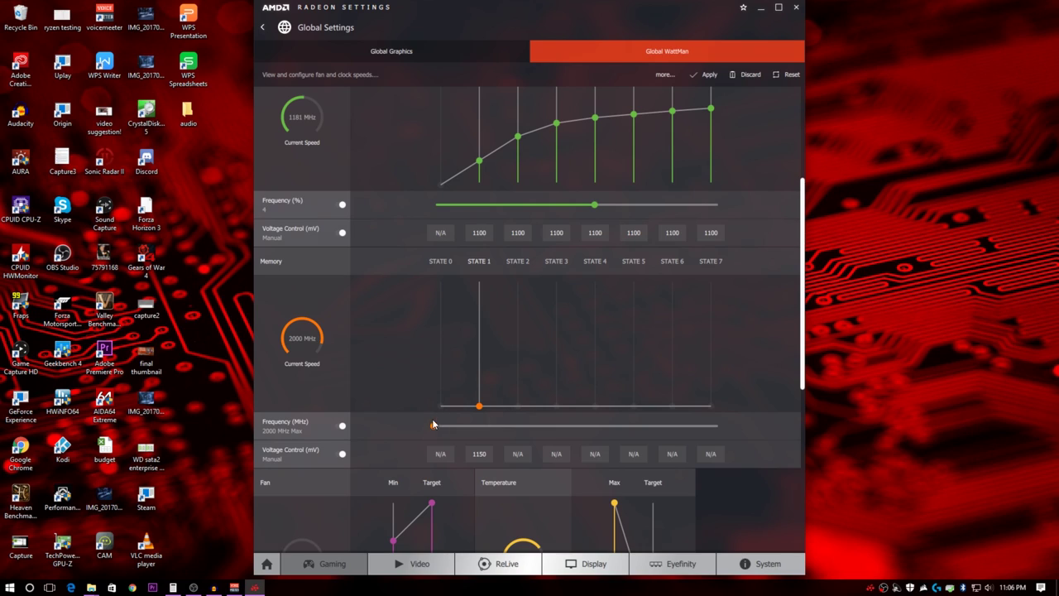
drag(431, 427, 661, 430)
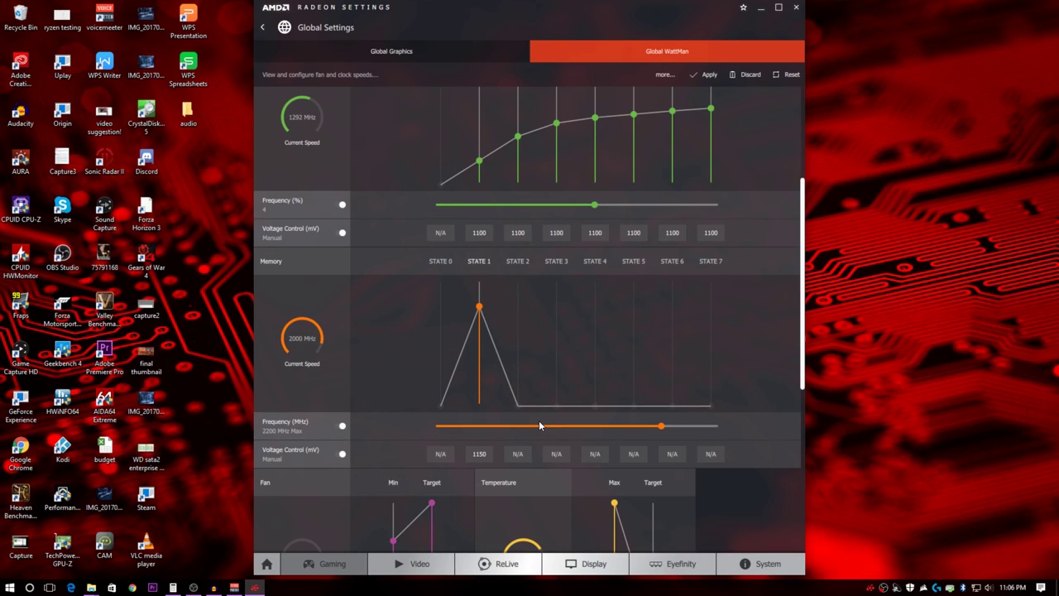
click(112, 311)
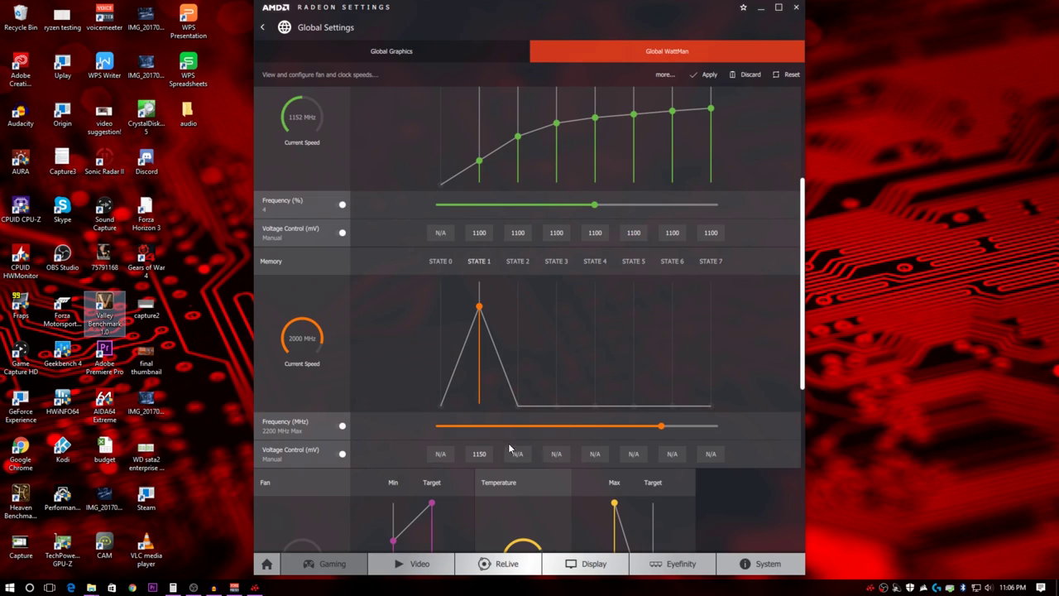
Step: Lower the memory voltage of state 1 to 1100 mV
double_click(479, 455)
text(1100)
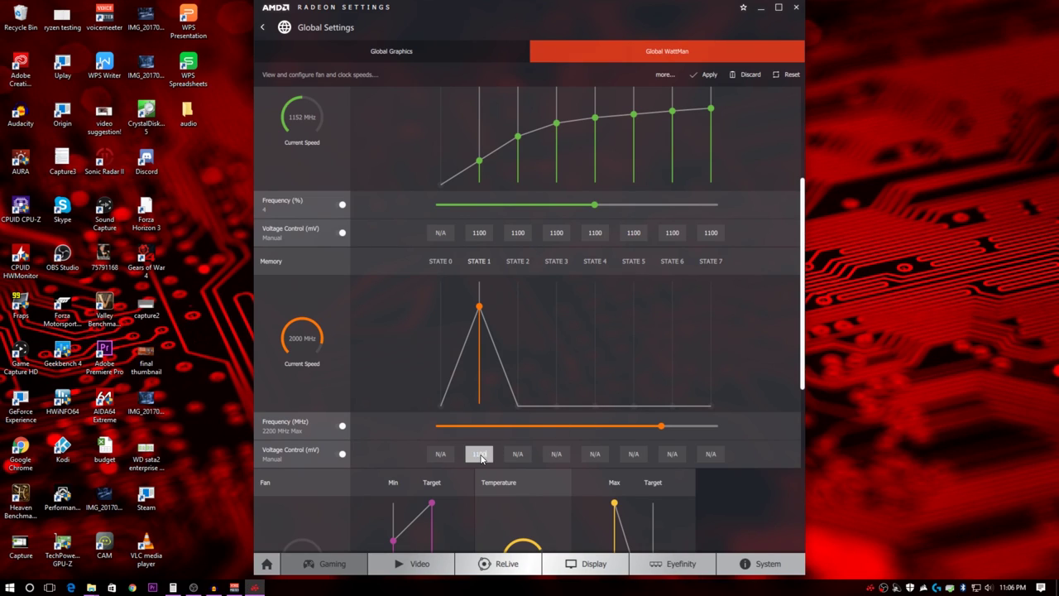
key(Return)
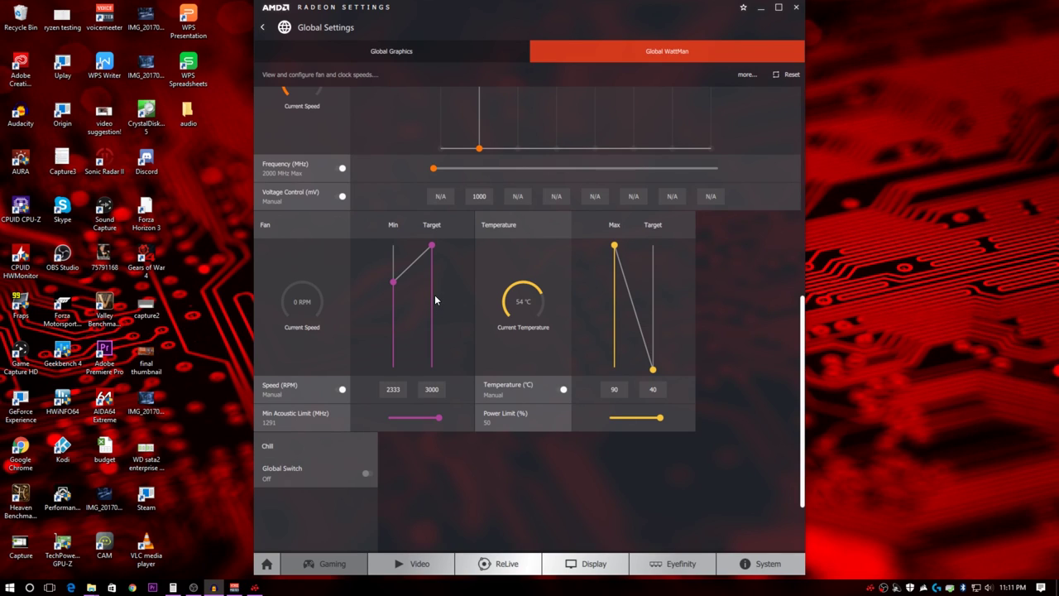
Step: Lower the fan's minimum speed to 1646 RPM and its target speed to 2403 RPM
drag(393, 284, 393, 323)
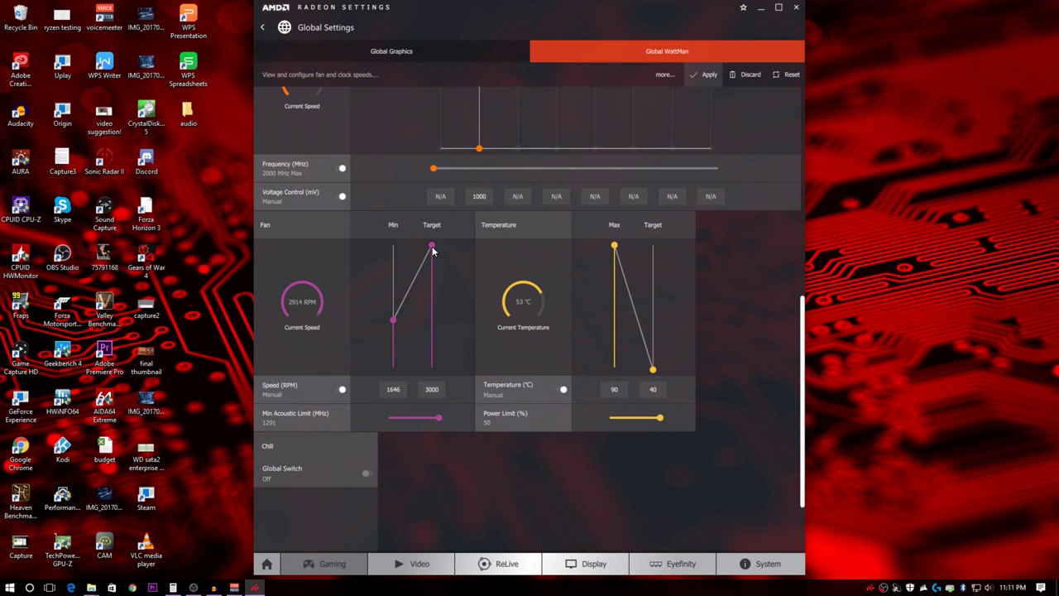
drag(432, 246, 425, 285)
drag(653, 369, 652, 349)
drag(615, 246, 615, 278)
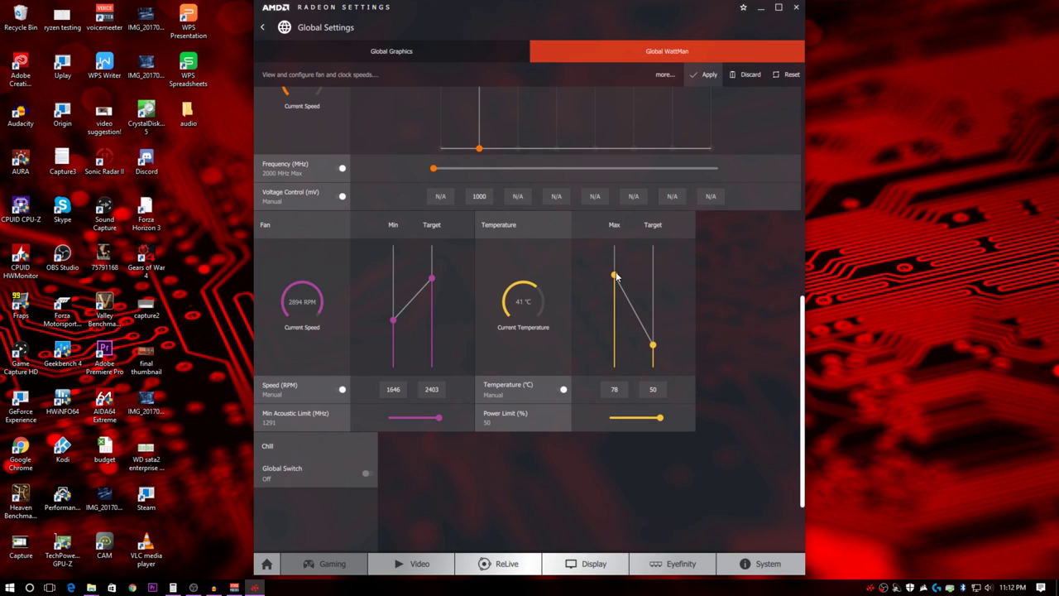
drag(615, 277, 615, 242)
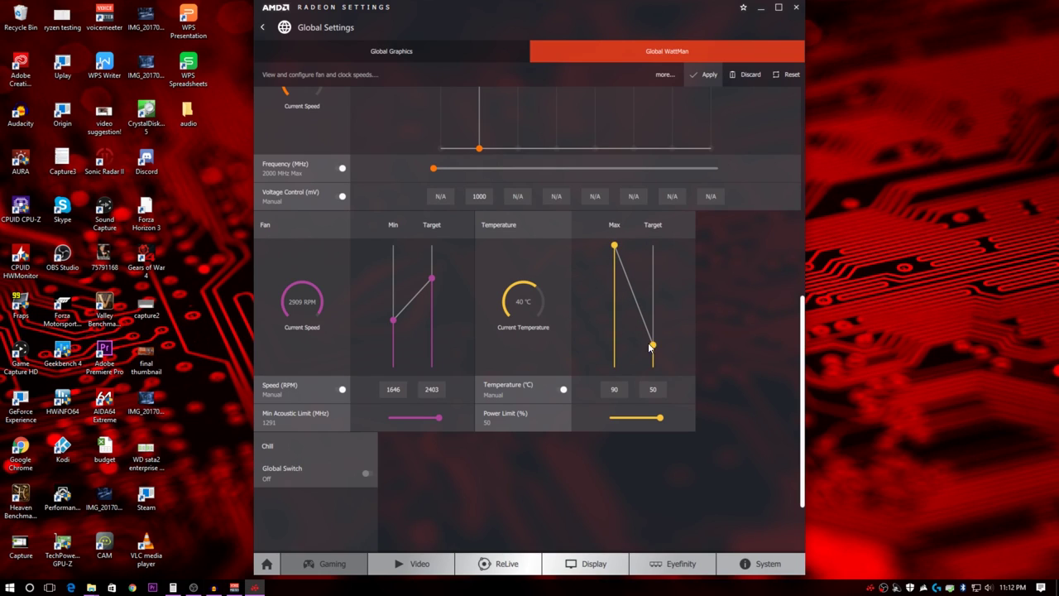
drag(649, 346, 651, 379)
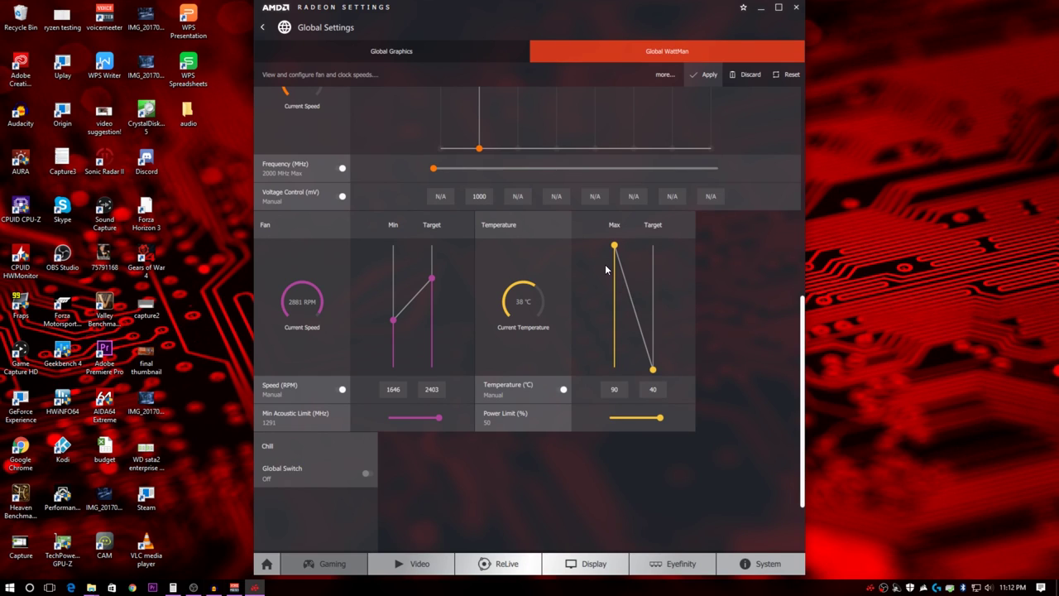
Step: Lower the maximum GPU temperature to about 78 °C
drag(614, 246, 616, 277)
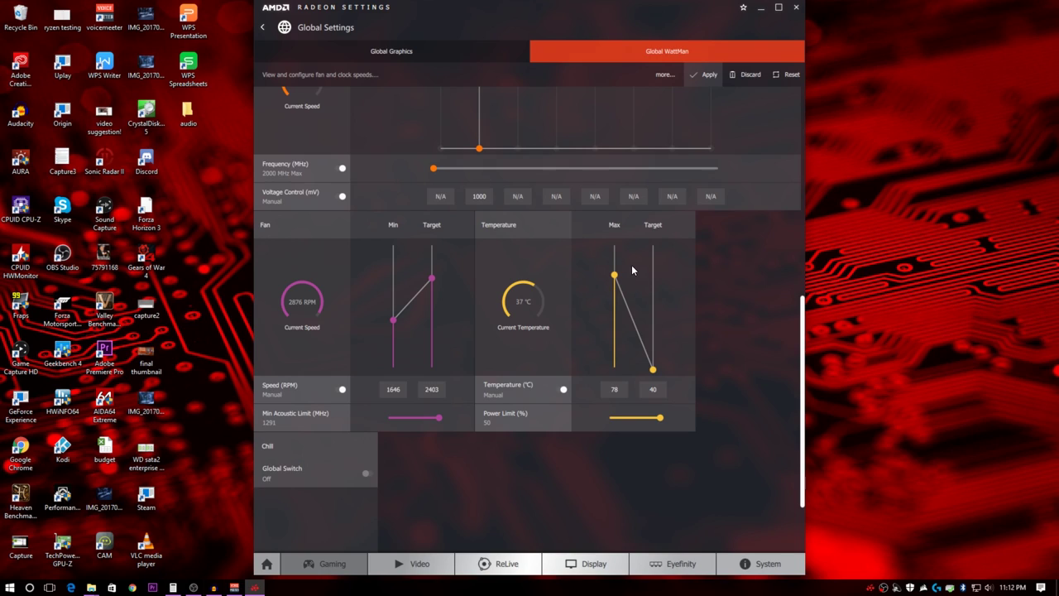
drag(614, 275, 613, 271)
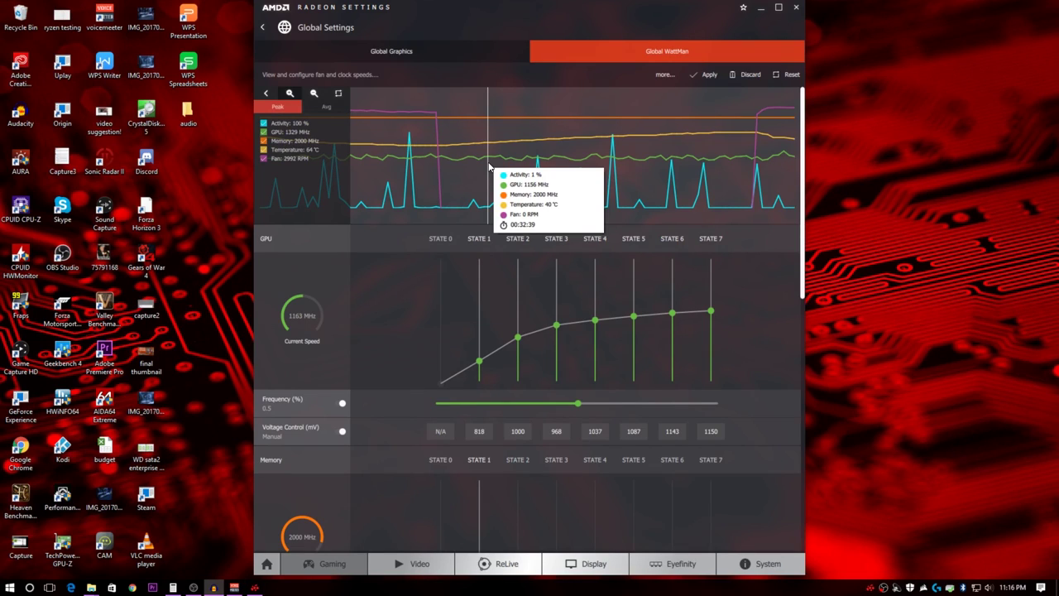
Step: Reset all WattMan settings to their defaults and confirm the reset
click(793, 75)
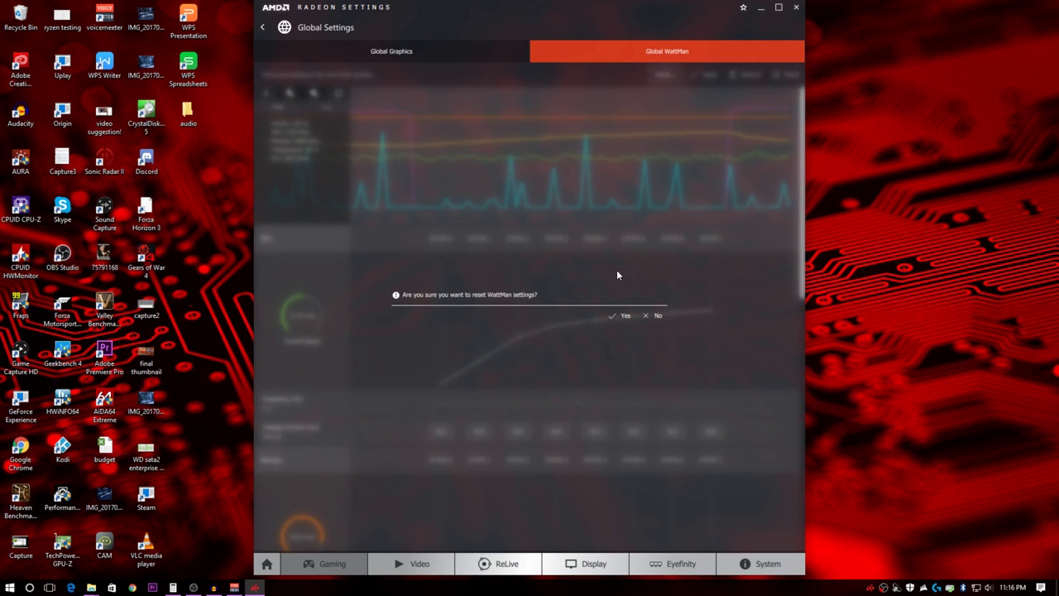
click(611, 319)
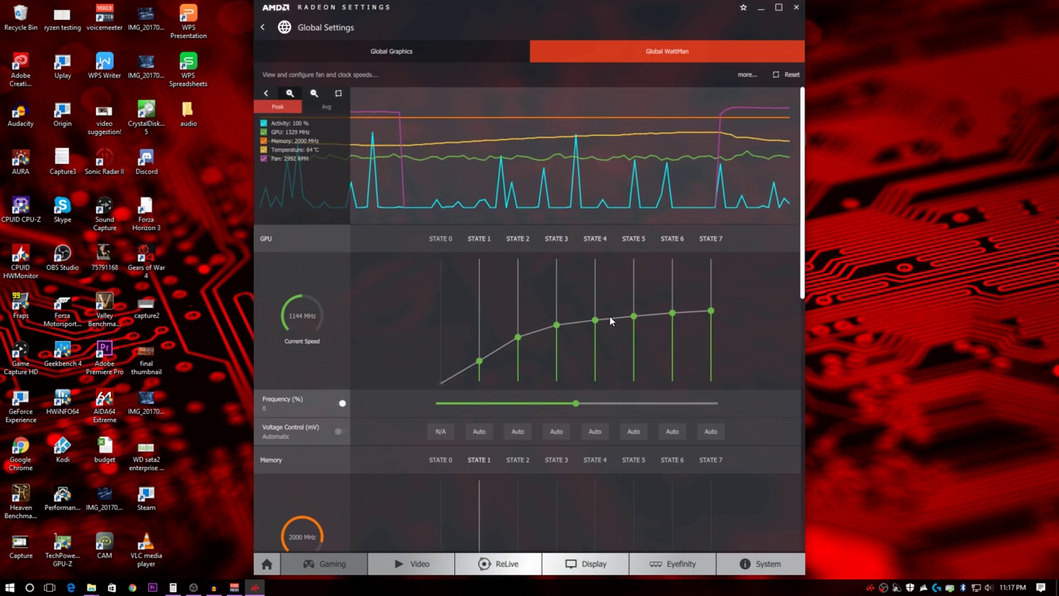